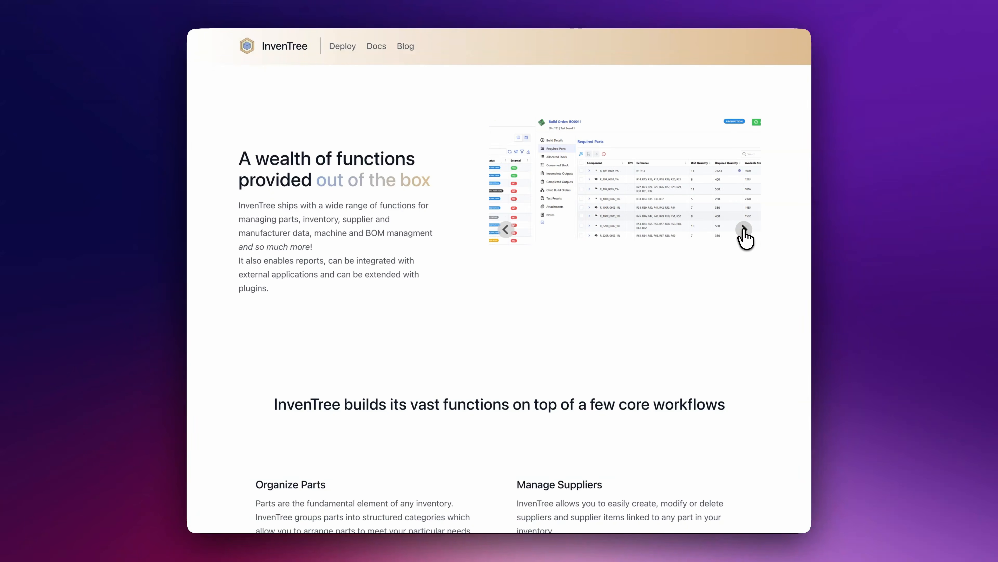
Look through the InvenTree site's features, demo accounts and deployment methods, as well as the Elestio homepage
{"action": "scroll", "coordinate": [748, 320], "scroll_direction": "down", "scroll_amount": 10}
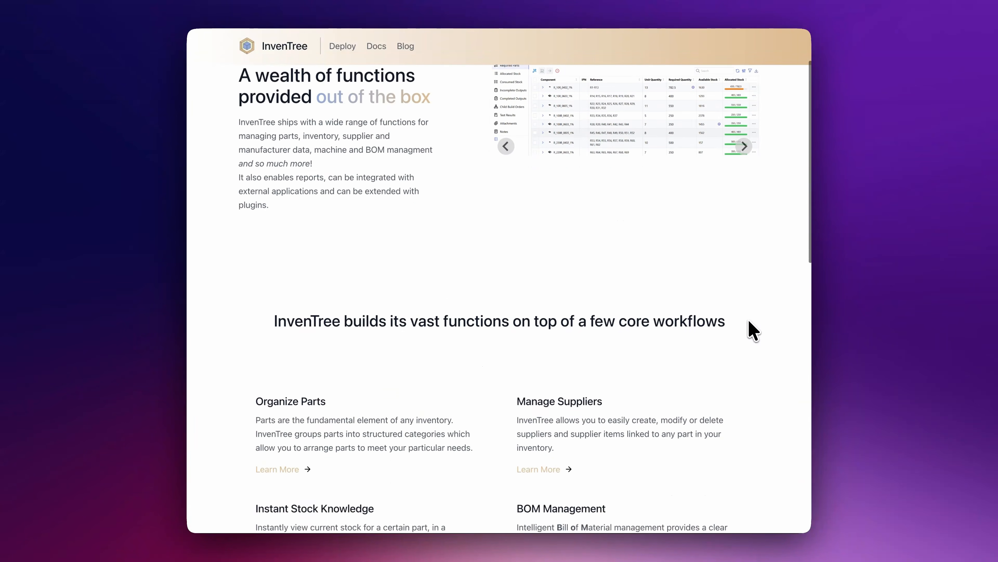
{"action": "scroll", "coordinate": [749, 321], "scroll_direction": "down", "scroll_amount": 9}
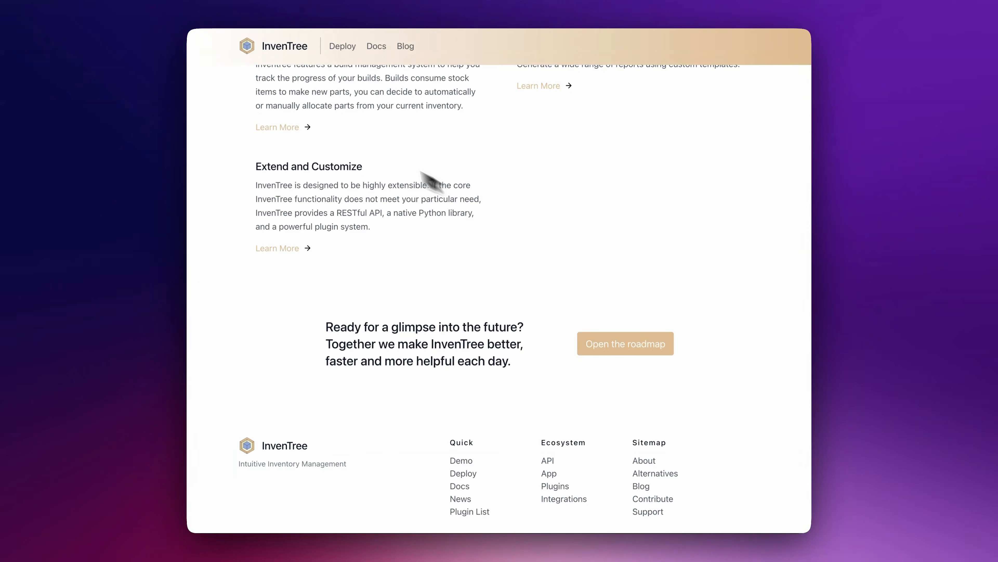
{"action": "left_click", "coordinate": [290, 46]}
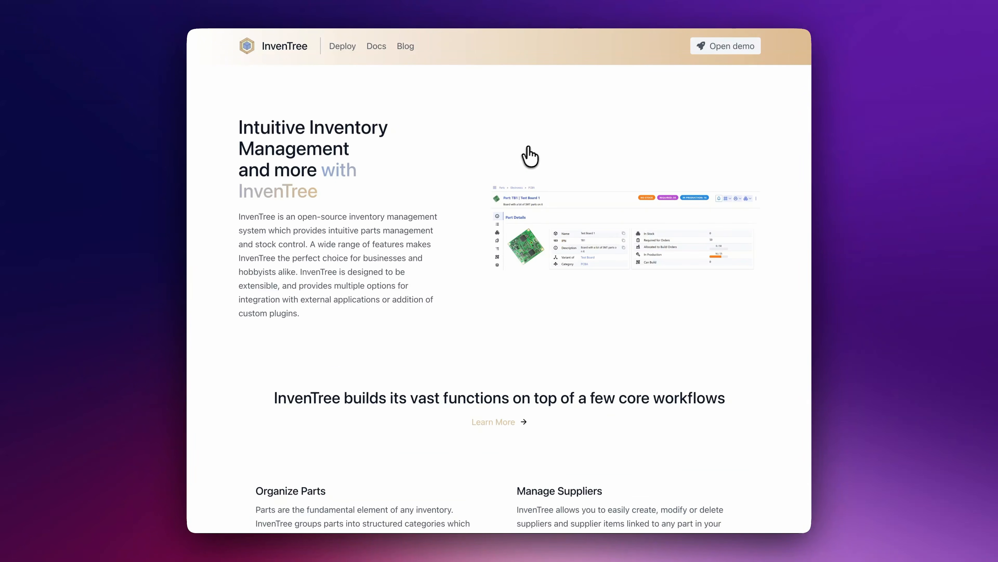
{"action": "left_click", "coordinate": [703, 49]}
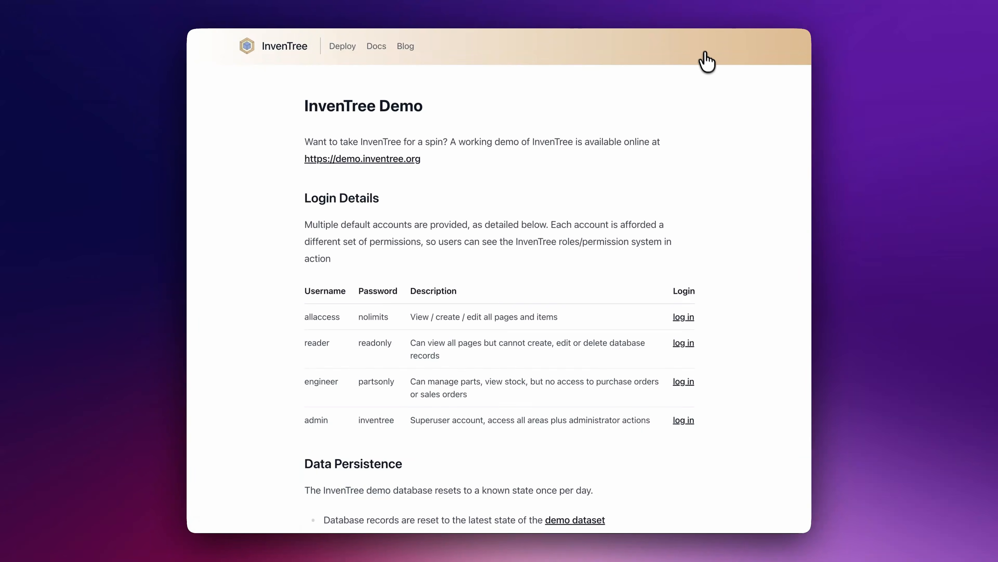
{"action": "scroll", "coordinate": [743, 172], "scroll_direction": "down", "scroll_amount": 1}
{"action": "left_click", "coordinate": [343, 46]}
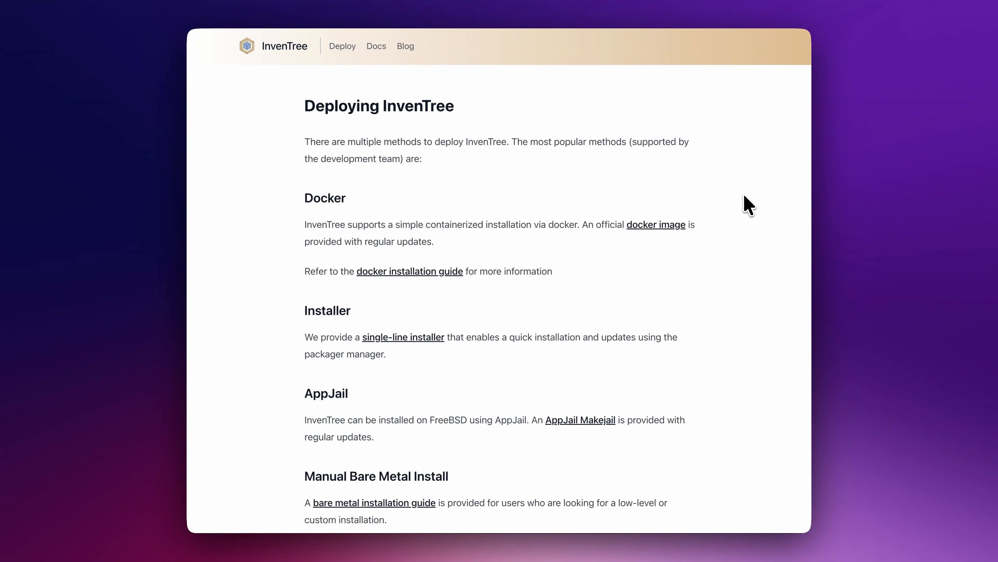
{"action": "scroll", "coordinate": [744, 203], "scroll_direction": "down", "scroll_amount": 5}
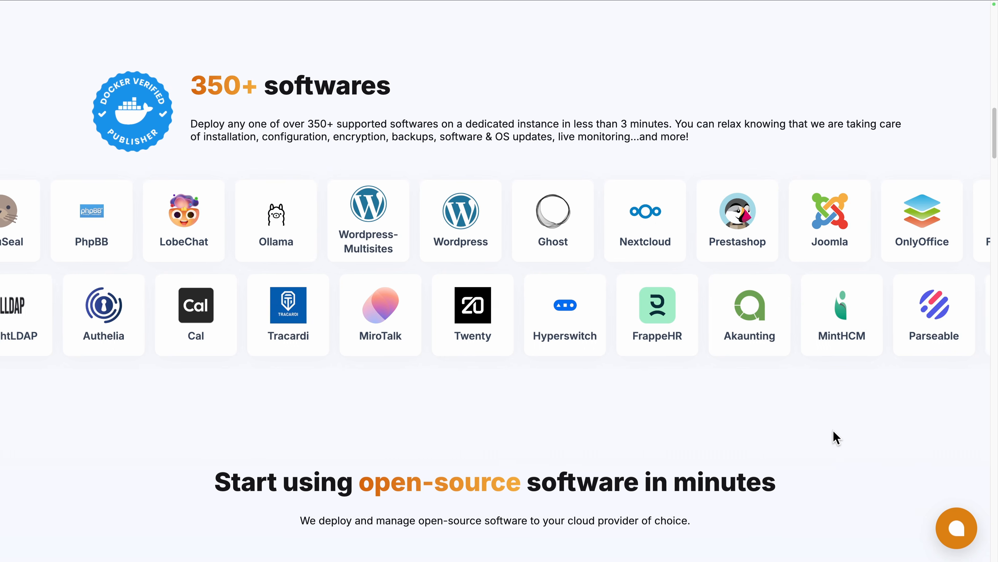
{"action": "scroll", "coordinate": [834, 431], "scroll_direction": "down", "scroll_amount": 10}
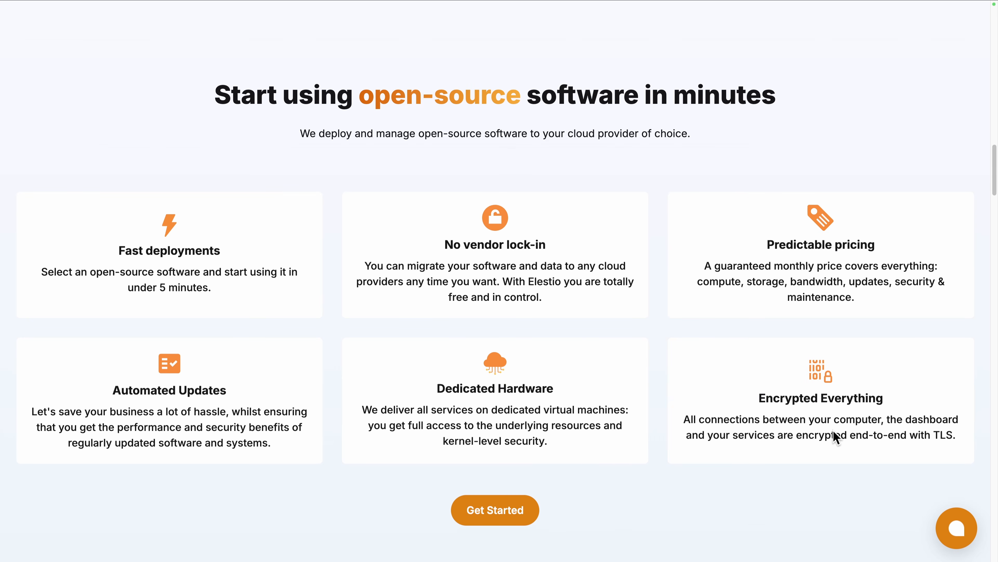
{"action": "scroll", "coordinate": [833, 431], "scroll_direction": "down", "scroll_amount": 15}
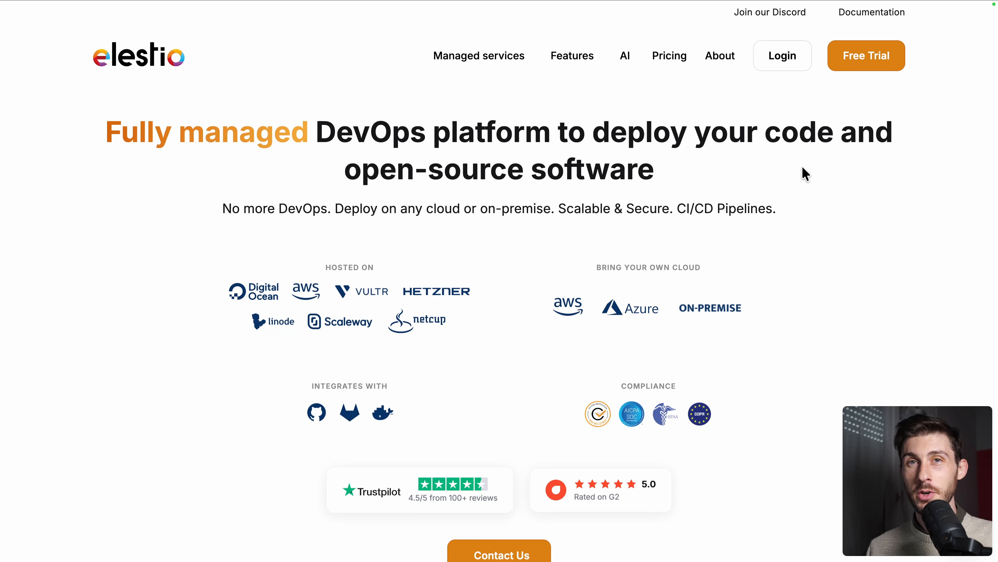
Log in to Elestio and start a new service, searching the catalog for "inven" and selecting InvenTree
{"action": "left_click", "coordinate": [781, 63]}
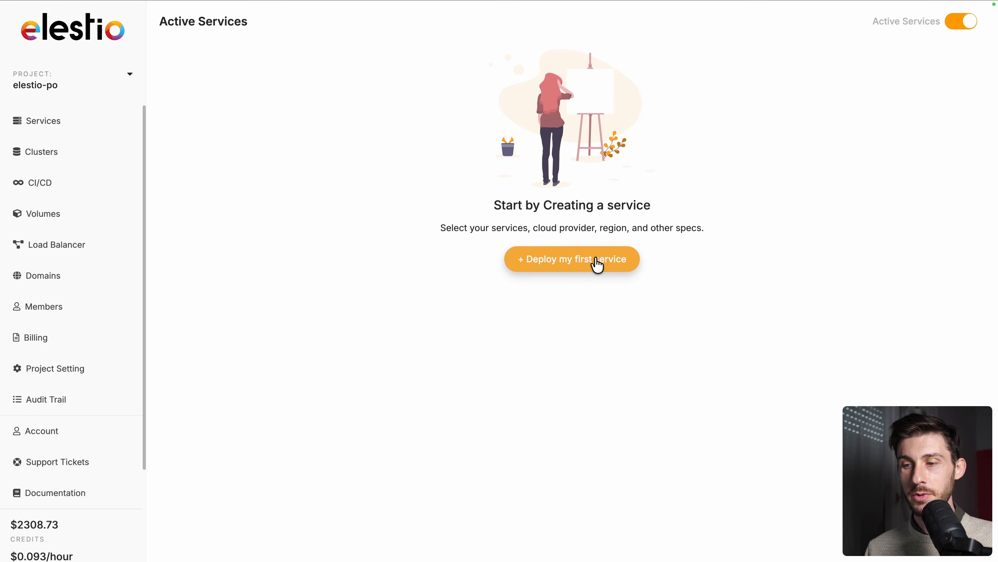
{"action": "left_click", "coordinate": [597, 265]}
{"action": "type", "text": "inven"}
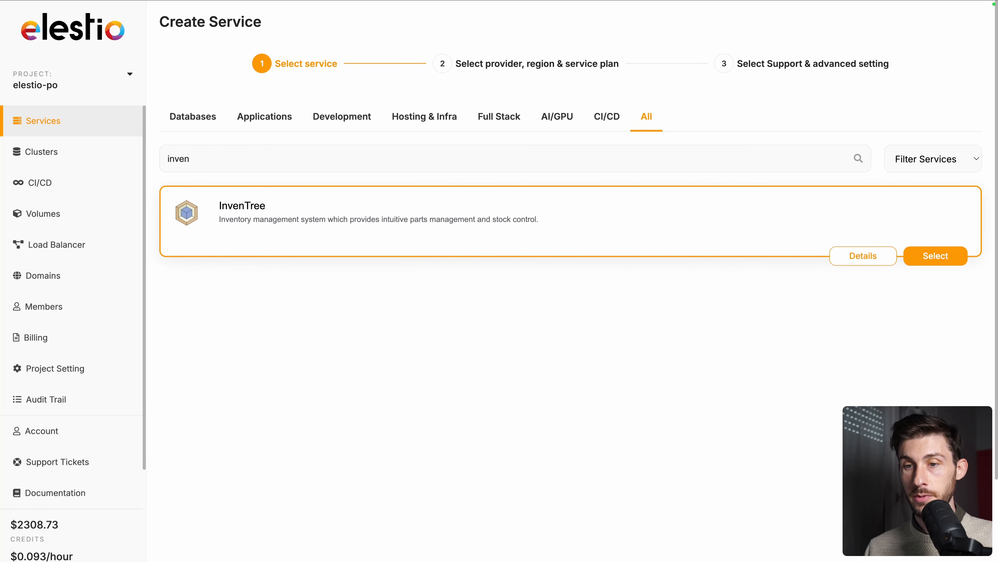
{"action": "left_click", "coordinate": [924, 261]}
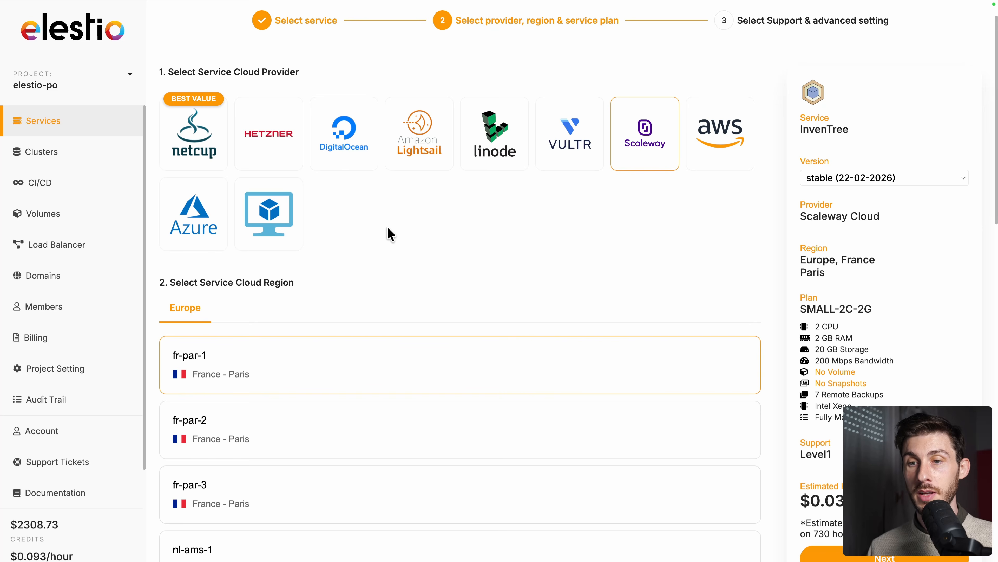
Choose netcup as cloud provider with the Nuremberg, Germany region and the MEDIUM-2C-4G plan, and continue to the support settings
{"action": "scroll", "coordinate": [416, 219], "scroll_direction": "down", "scroll_amount": 4}
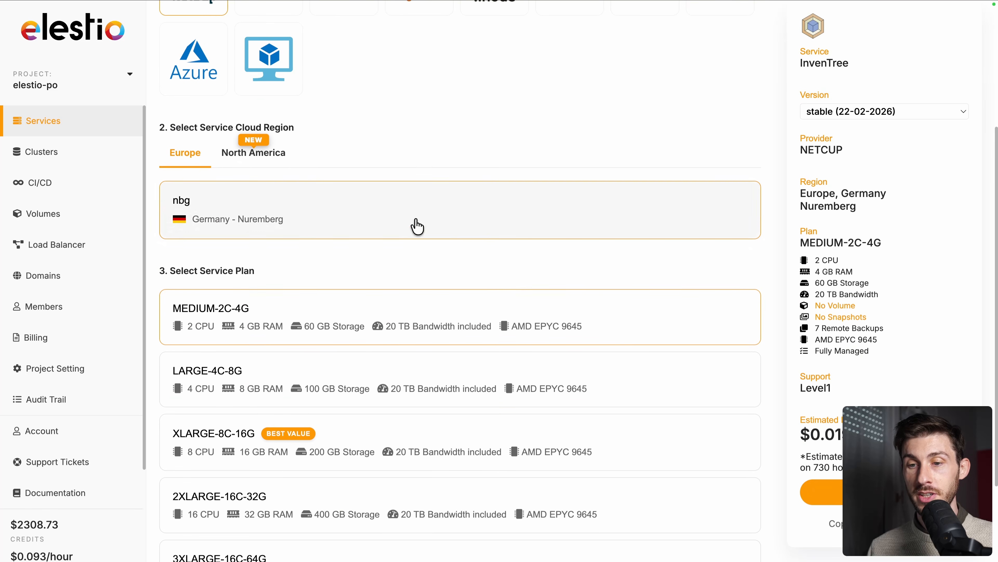
{"action": "scroll", "coordinate": [427, 258], "scroll_direction": "down", "scroll_amount": 2}
{"action": "scroll", "coordinate": [427, 257], "scroll_direction": "down", "scroll_amount": 1}
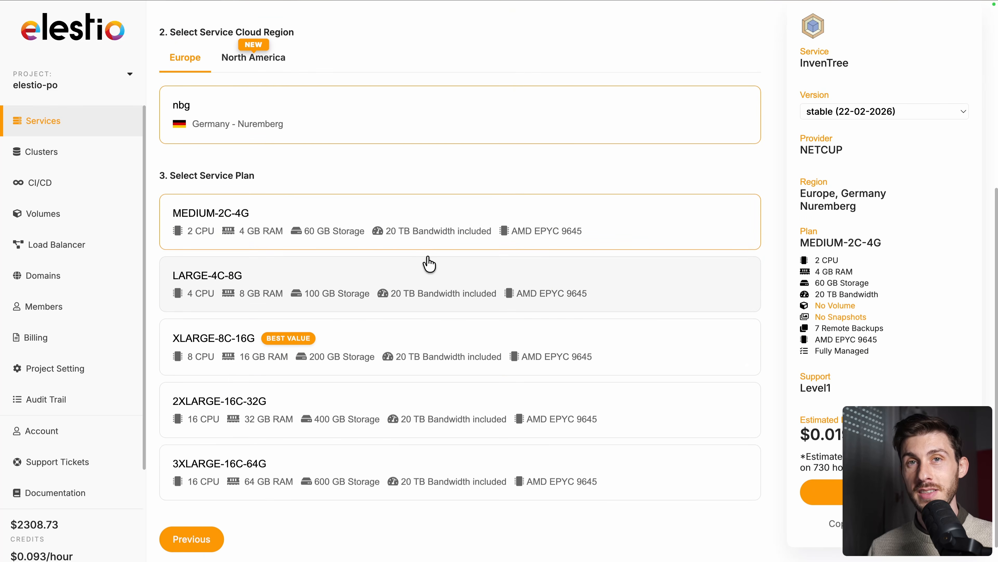
{"action": "left_click", "coordinate": [825, 491]}
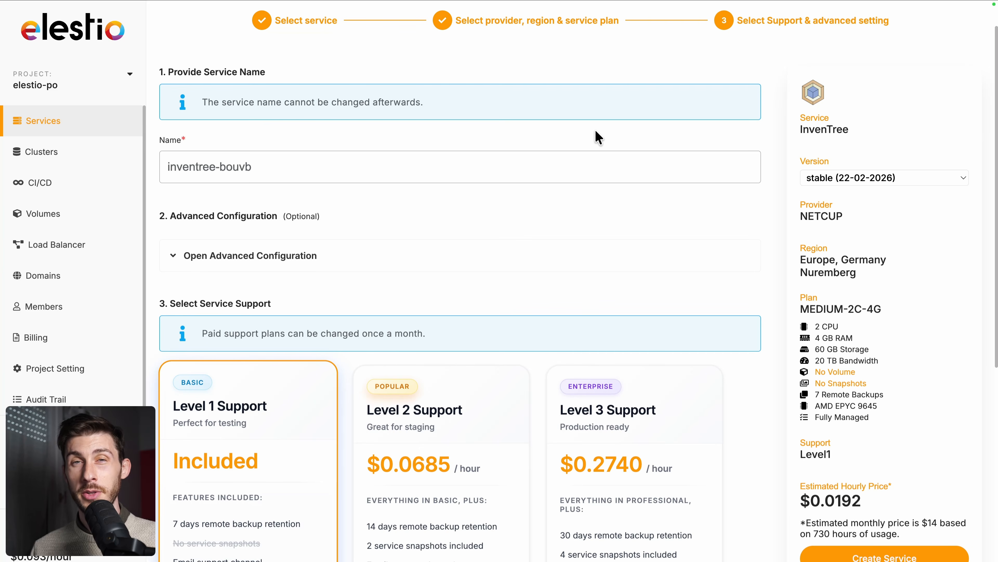
Create the InvenTree service with the suggested service name and the included Level 1 Support
{"action": "scroll", "coordinate": [528, 210], "scroll_direction": "down", "scroll_amount": 2}
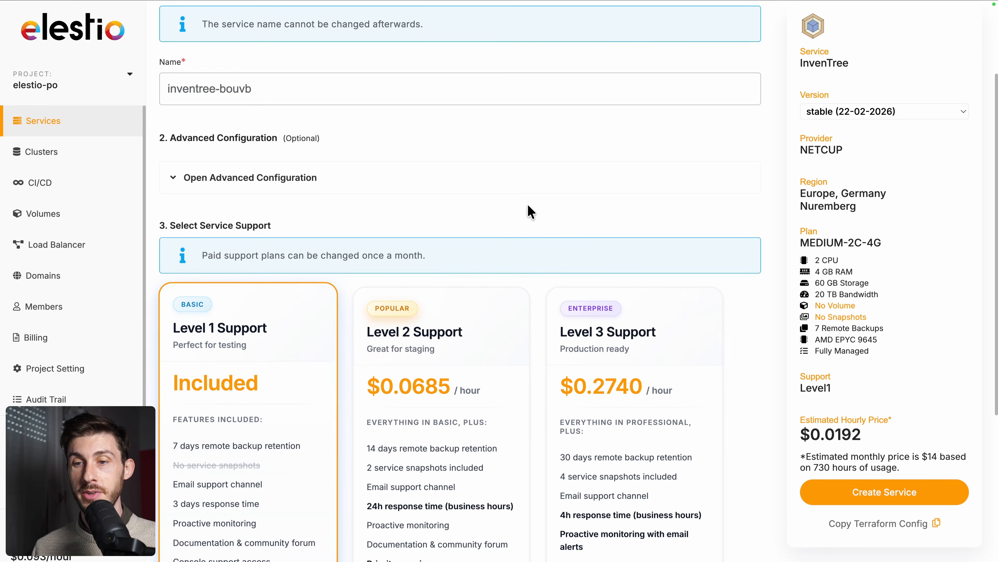
{"action": "scroll", "coordinate": [528, 211], "scroll_direction": "down", "scroll_amount": 4}
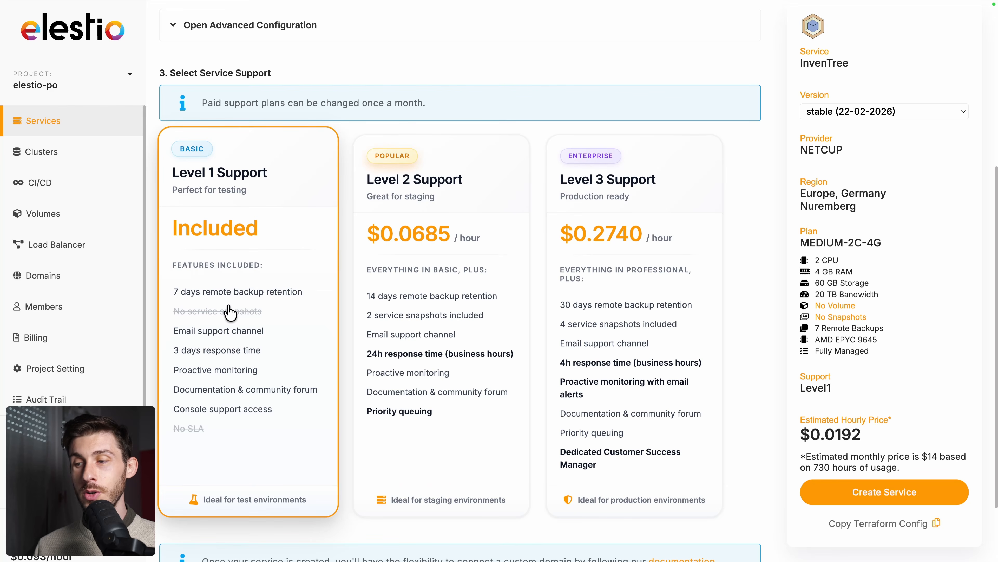
{"action": "left_click", "coordinate": [842, 490]}
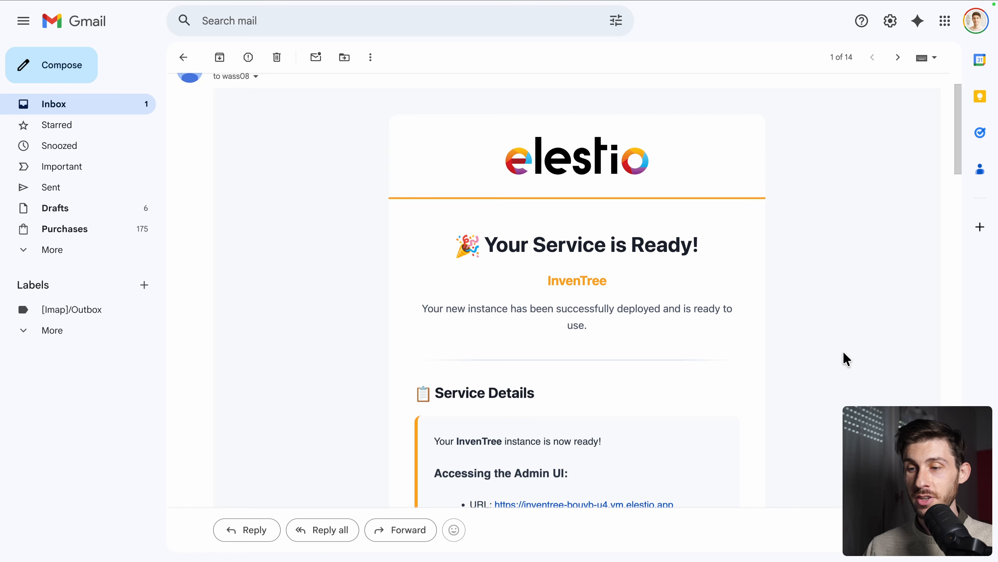
Review the access details and custom domain instructions in the service-ready email in Gmail, and open the service's admin credentials
{"action": "scroll", "coordinate": [847, 358], "scroll_direction": "down", "scroll_amount": 5}
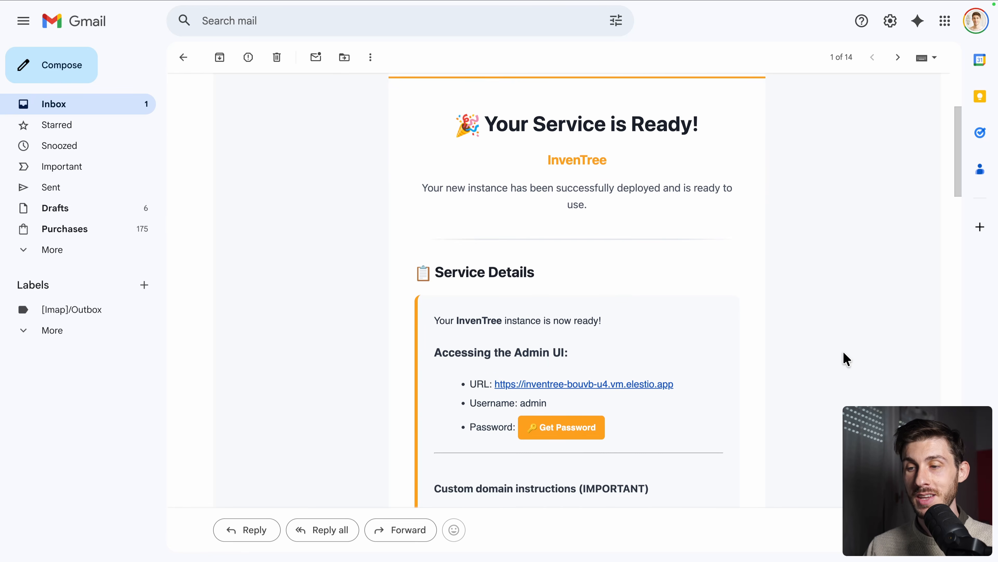
{"action": "scroll", "coordinate": [846, 359], "scroll_direction": "down", "scroll_amount": 1}
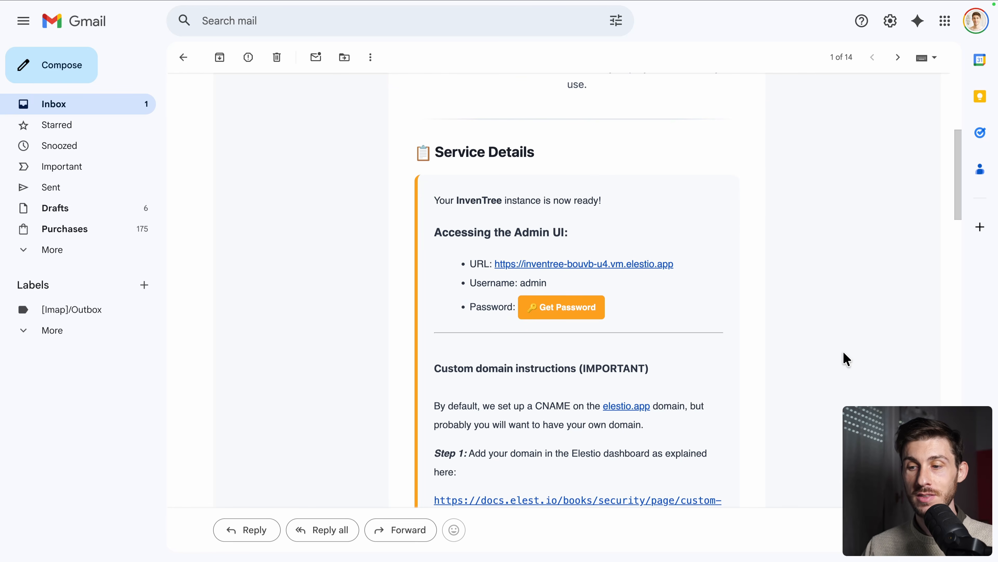
{"action": "scroll", "coordinate": [846, 358], "scroll_direction": "down", "scroll_amount": 4}
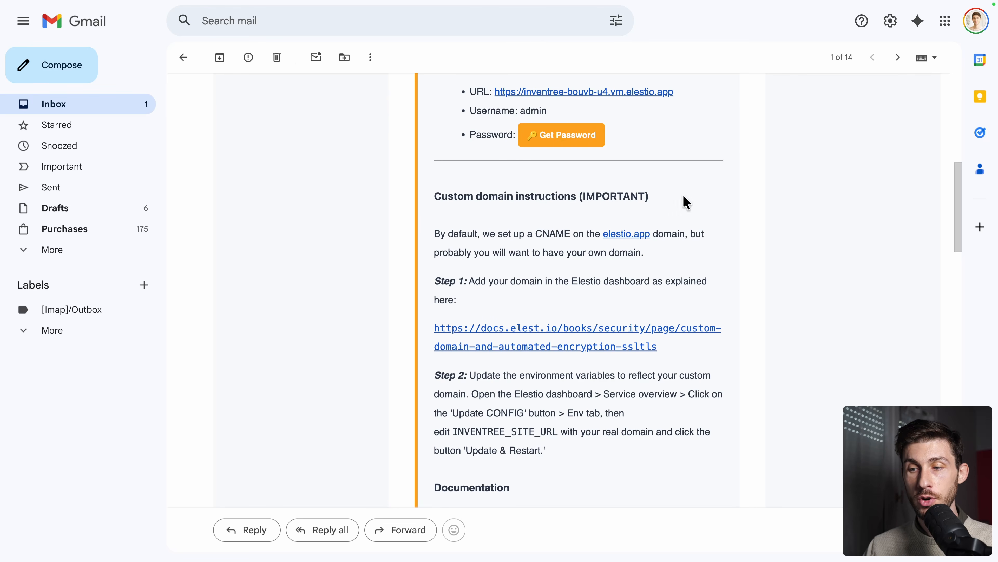
{"action": "scroll", "coordinate": [743, 301], "scroll_direction": "down", "scroll_amount": 1}
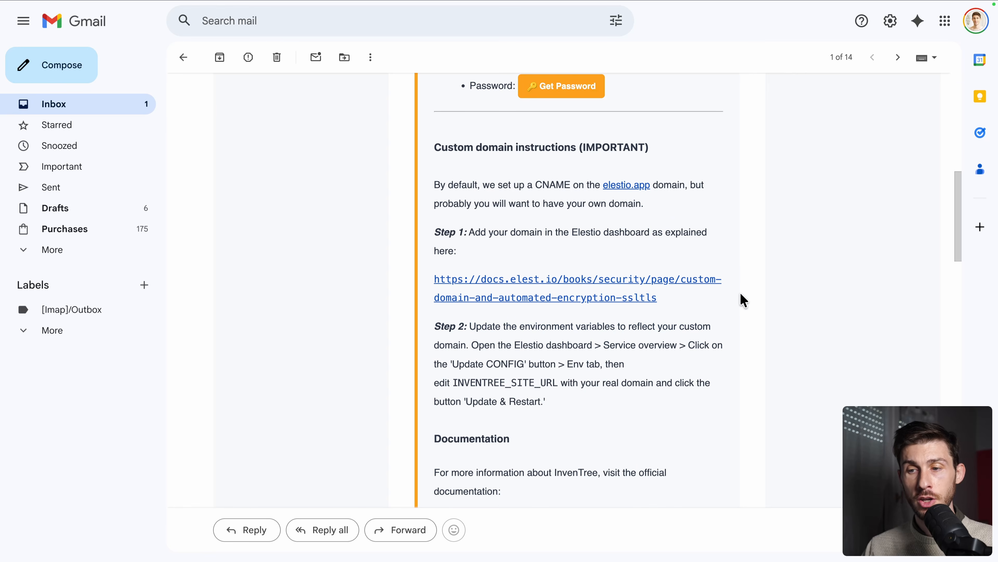
{"action": "scroll", "coordinate": [742, 300], "scroll_direction": "up", "scroll_amount": 4}
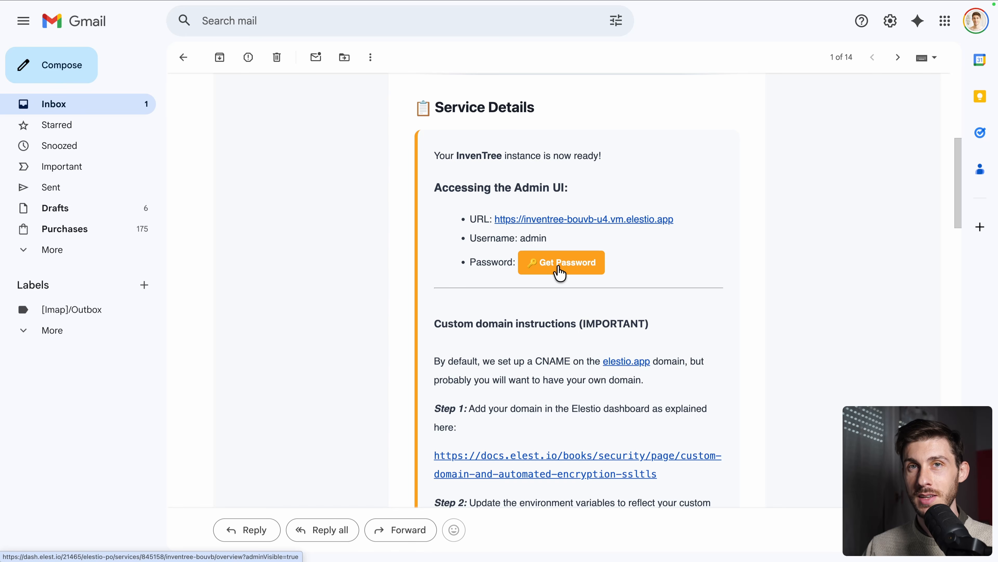
{"action": "left_click", "coordinate": [560, 272]}
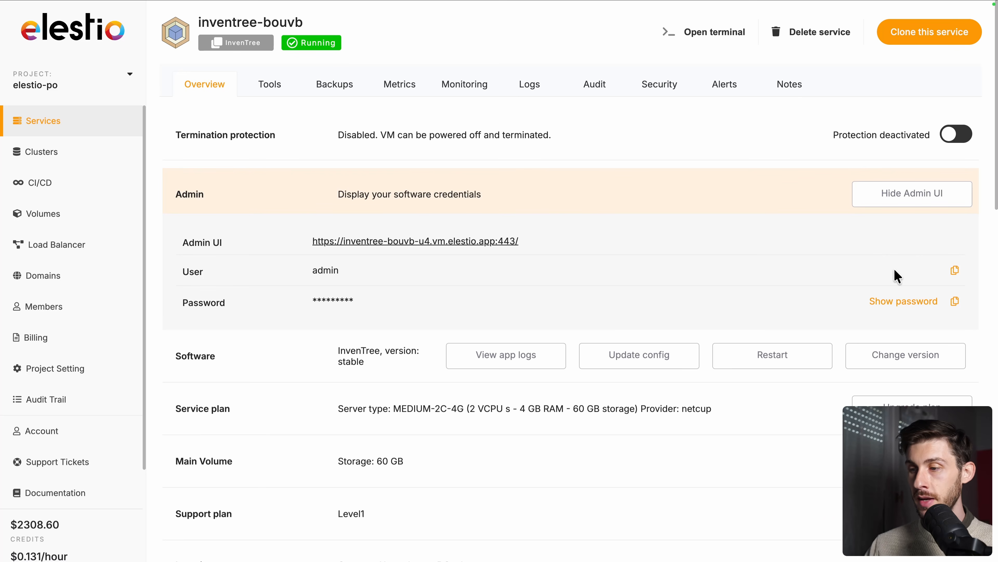
Copy the admin password, open the service's Admin UI address and log in as admin with the password
{"action": "left_click", "coordinate": [955, 306]}
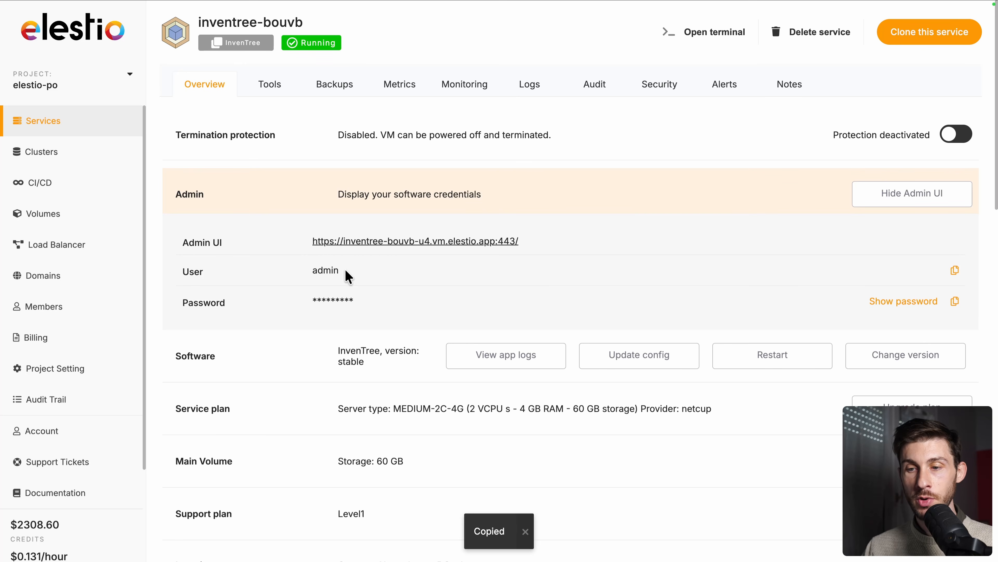
{"action": "left_click", "coordinate": [342, 243]}
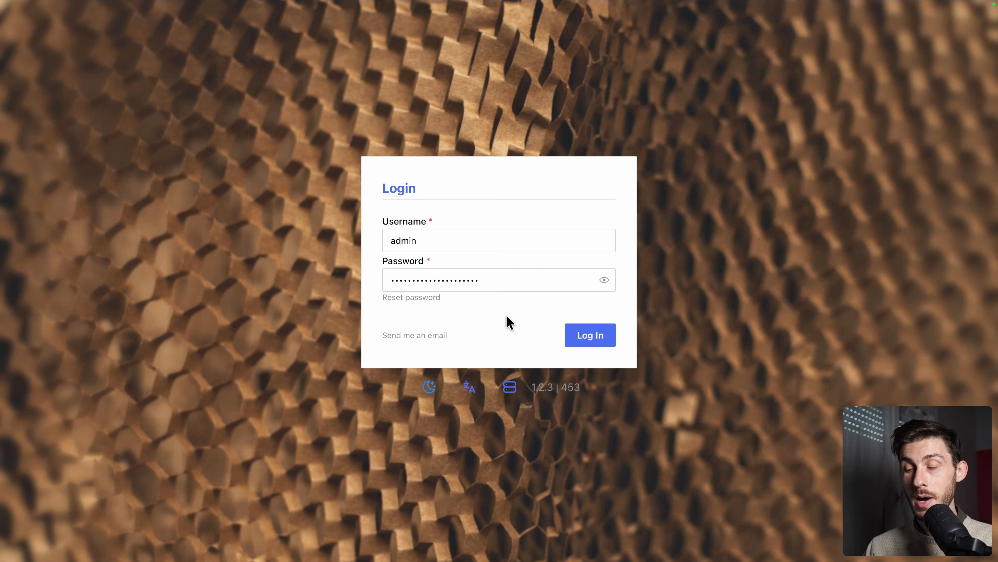
{"action": "left_click", "coordinate": [592, 339]}
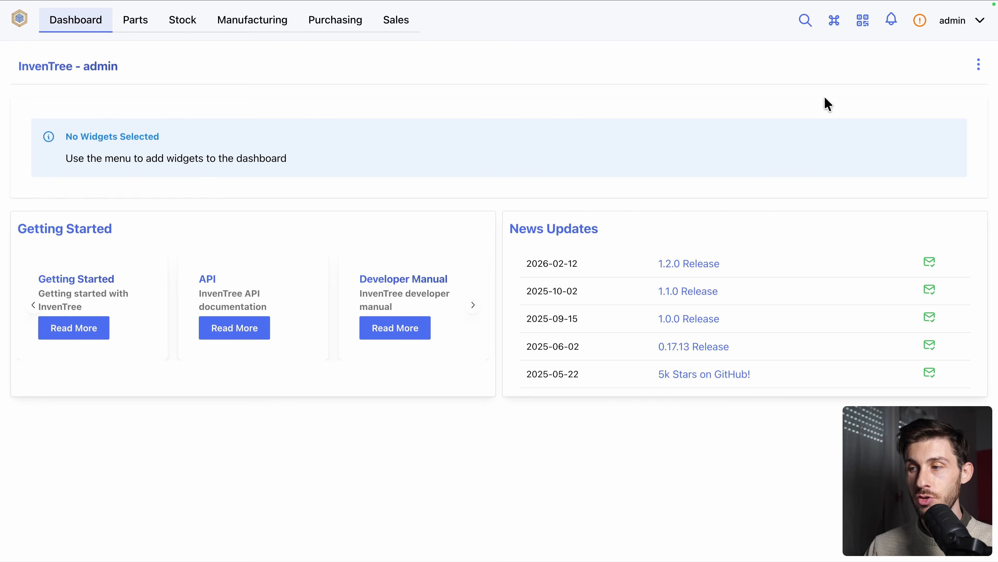
Check the widget and layout options available for the dashboard
{"action": "left_click", "coordinate": [978, 65]}
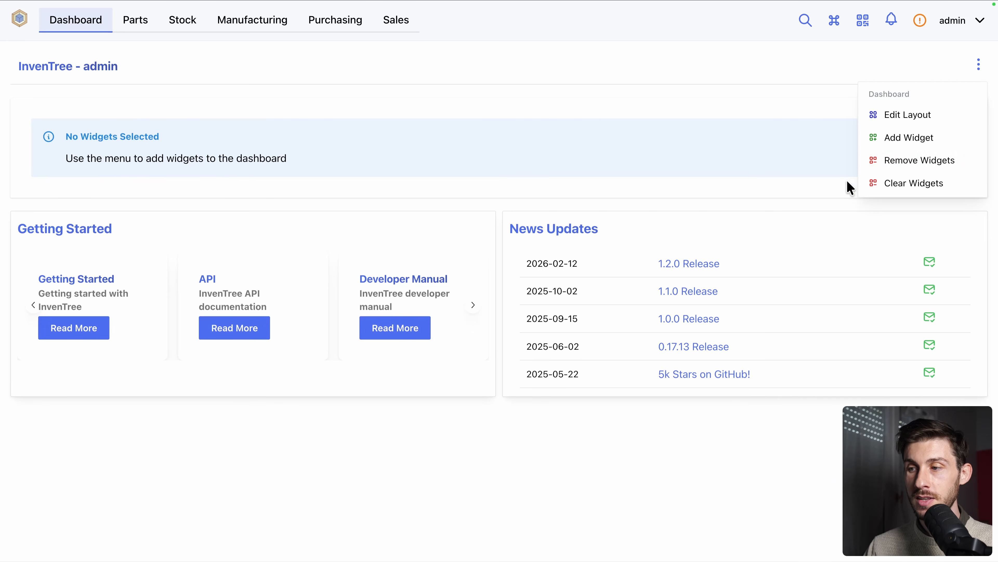
{"action": "left_click", "coordinate": [751, 110]}
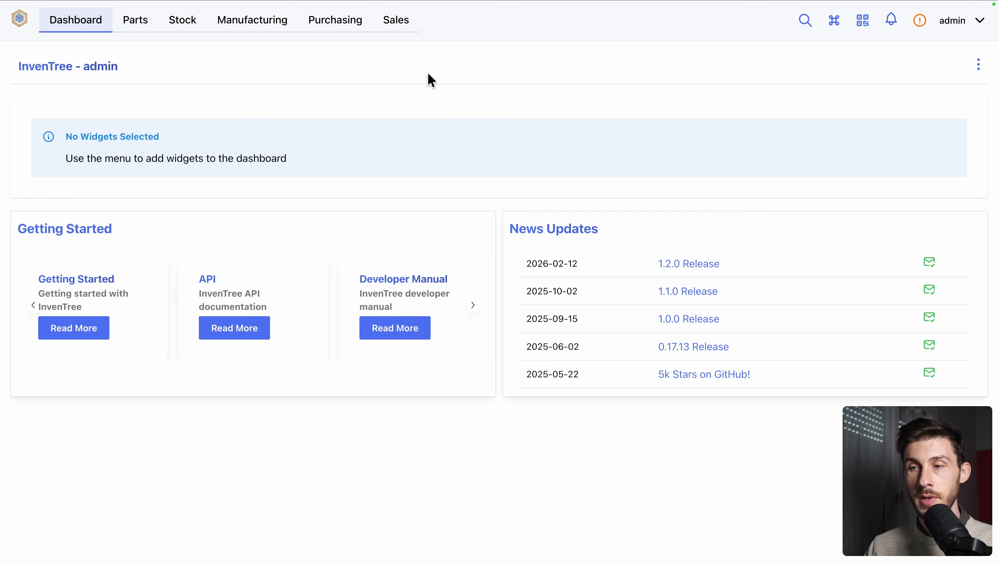
Open the user settings, try the dark color mode and switch back to the light one
{"action": "left_click", "coordinate": [18, 21]}
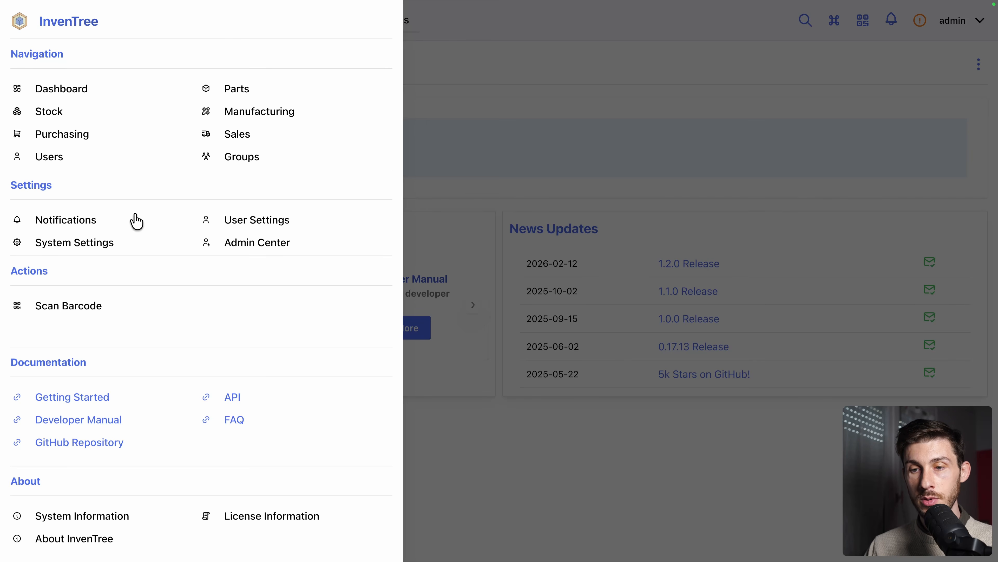
{"action": "left_click", "coordinate": [246, 225]}
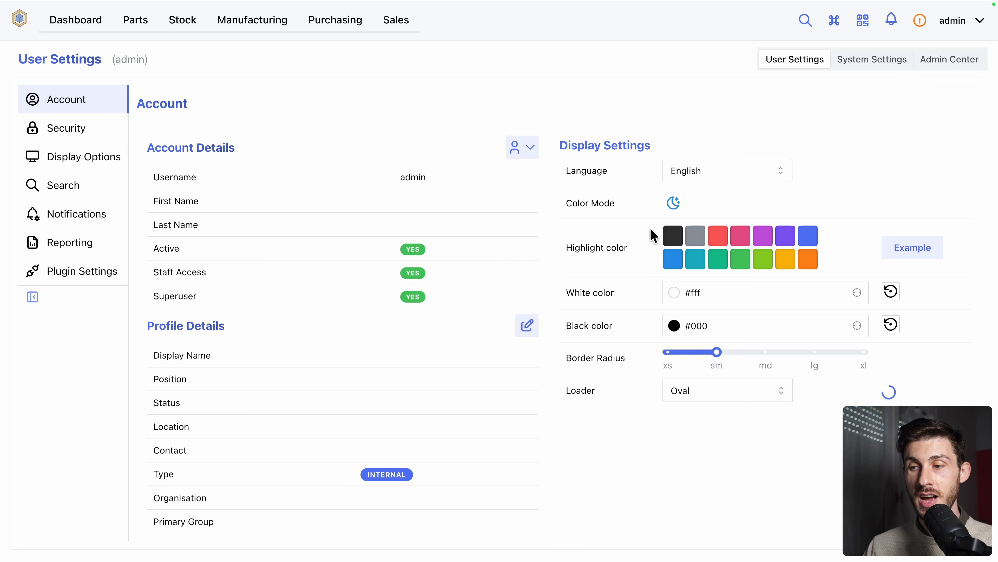
{"action": "left_click", "coordinate": [673, 208]}
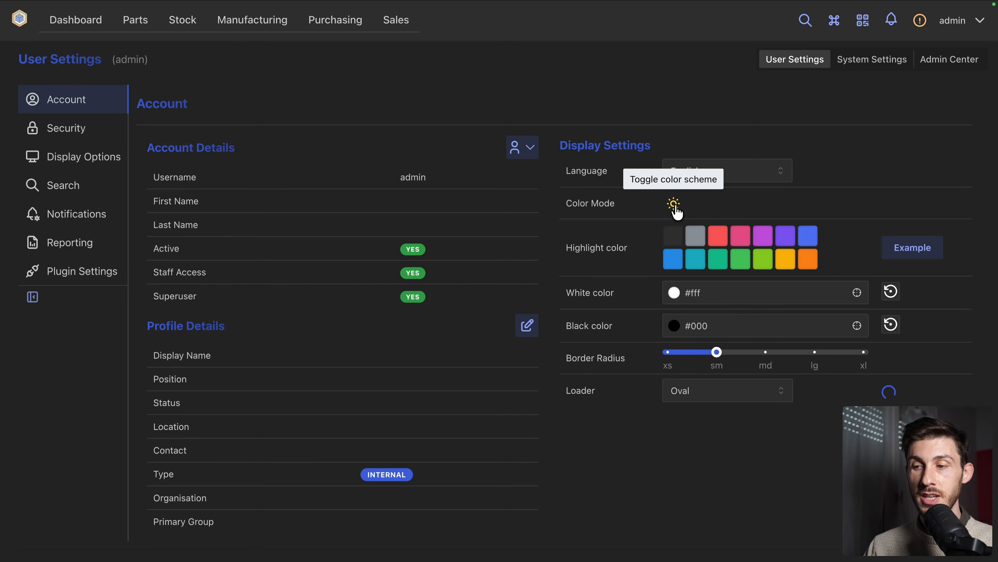
{"action": "left_click", "coordinate": [675, 208]}
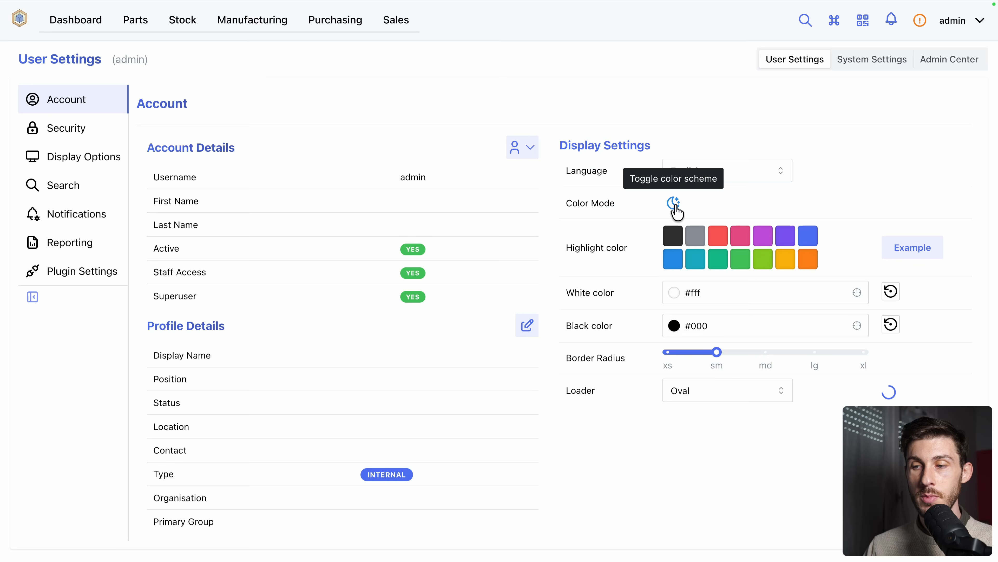
In the system's server settings, set the company name to Elestio
{"action": "left_click", "coordinate": [855, 66]}
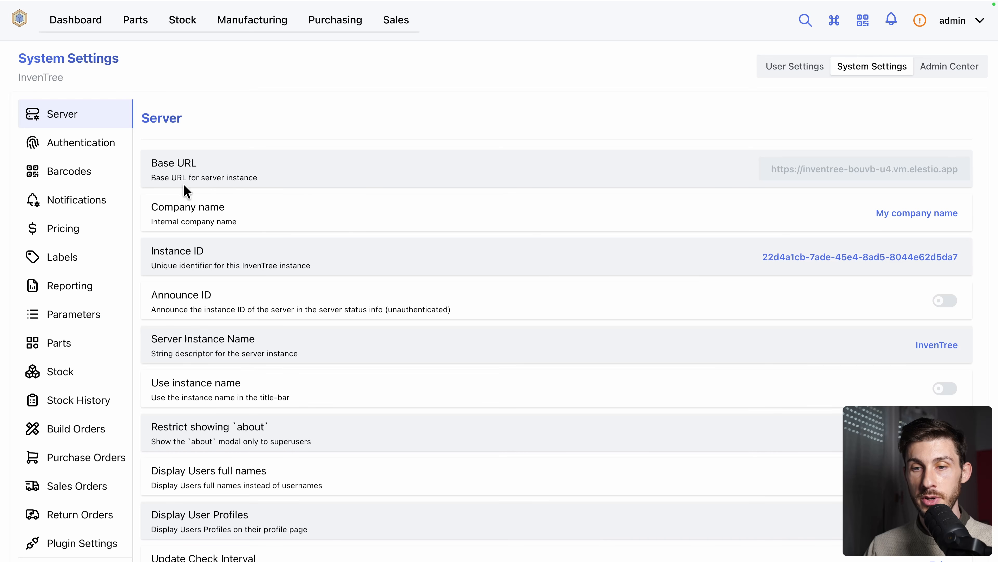
{"action": "scroll", "coordinate": [368, 200], "scroll_direction": "down", "scroll_amount": 2}
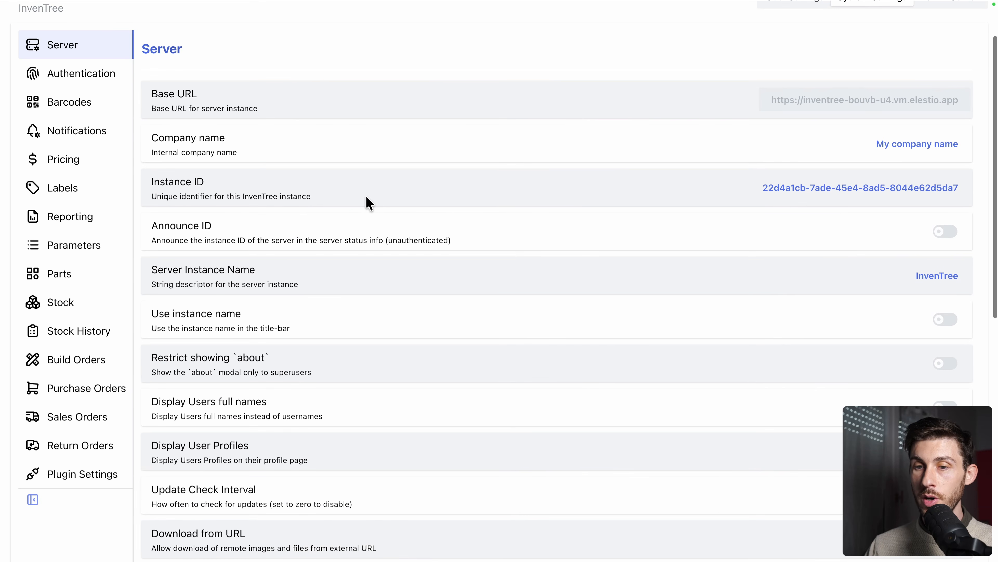
{"action": "left_click", "coordinate": [890, 145]}
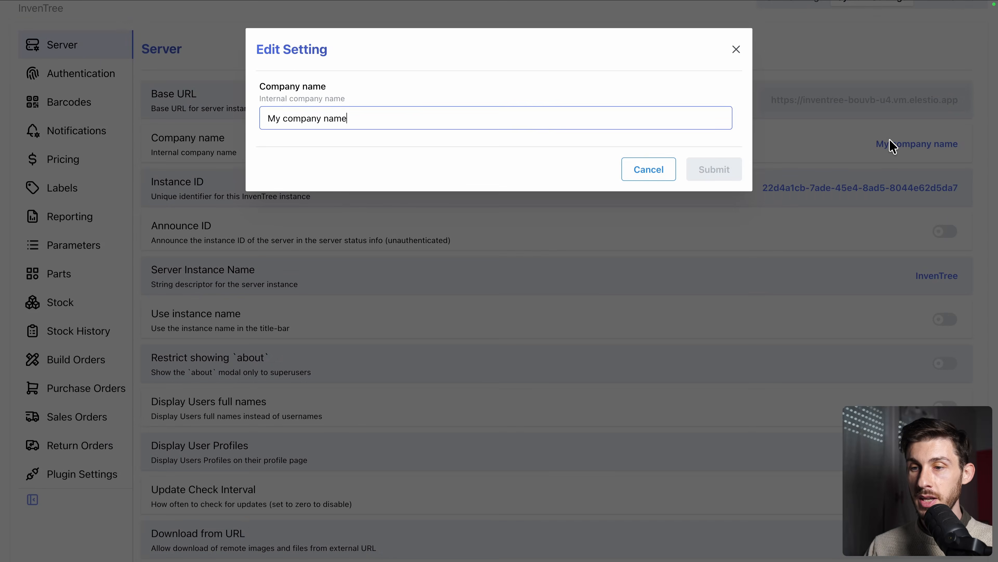
{"action": "key", "text": "ctrl+a"}
{"action": "type", "text": "Elestio"}
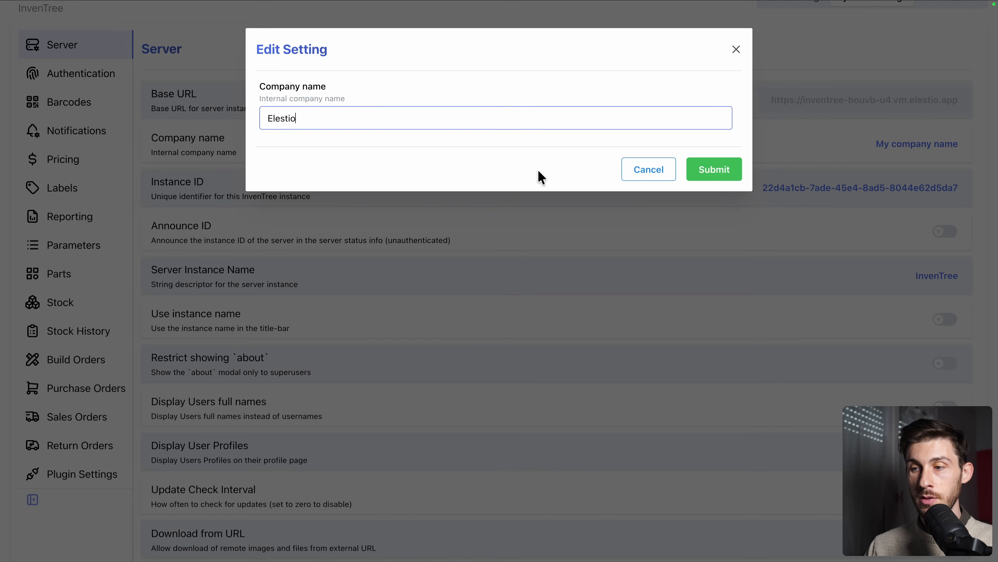
{"action": "left_click", "coordinate": [709, 169]}
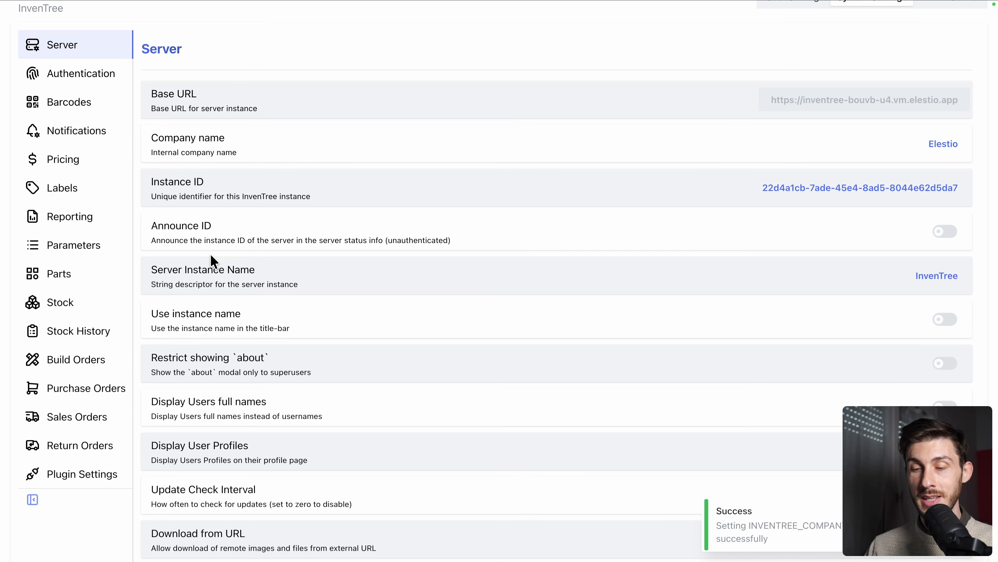
Set the server instance name to Elestio in the server settings
{"action": "left_click", "coordinate": [936, 276]}
{"action": "key", "text": "ctrl+a"}
{"action": "type", "text": "Ele"}
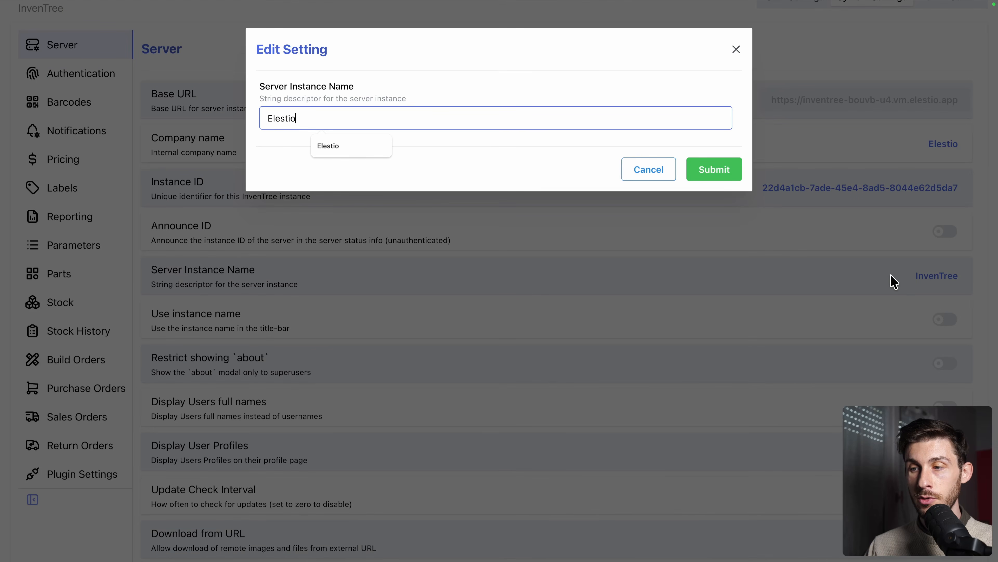
{"action": "type", "text": "stio"}
{"action": "left_click", "coordinate": [712, 174]}
{"action": "scroll", "coordinate": [649, 188], "scroll_direction": "up", "scroll_amount": 2}
{"action": "scroll", "coordinate": [649, 189], "scroll_direction": "down", "scroll_amount": 1}
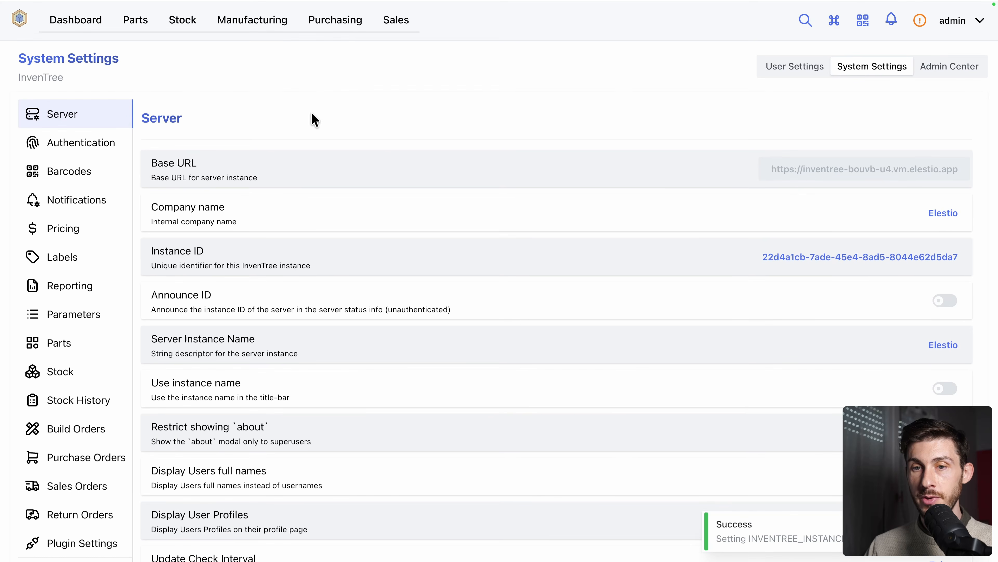
Go to the part categories and start a new category named Electronics without a parent category
{"action": "left_click", "coordinate": [20, 19]}
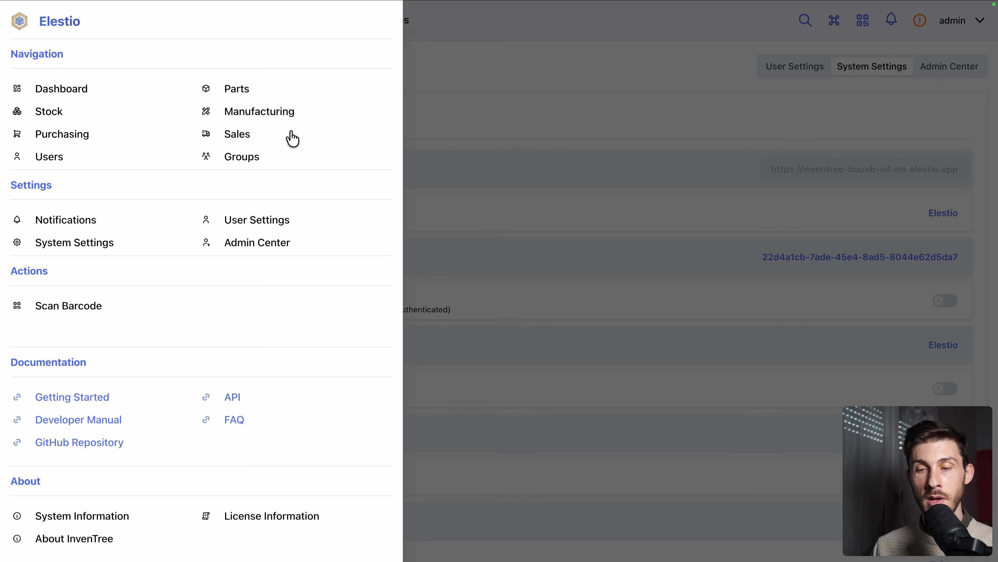
{"action": "left_click", "coordinate": [236, 91]}
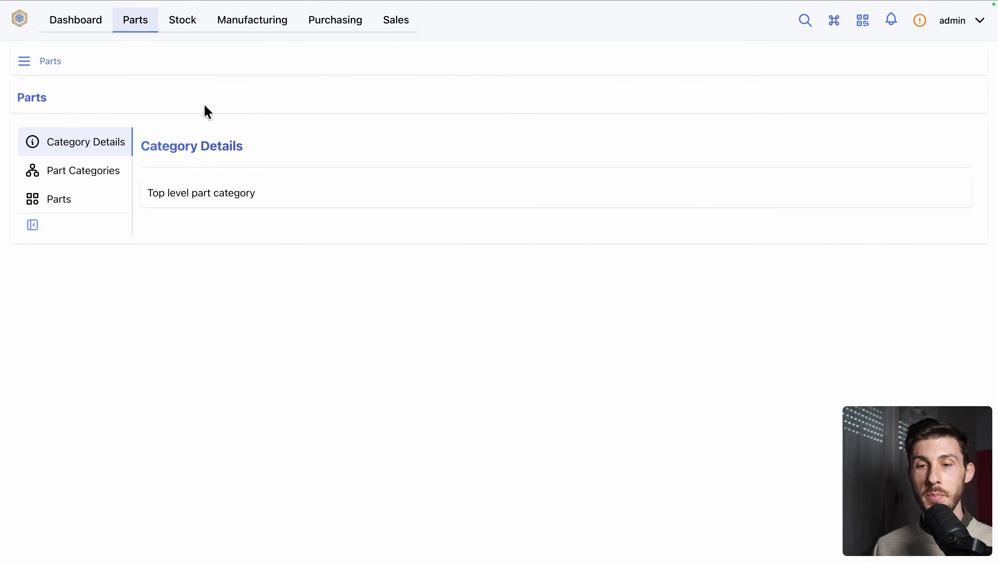
{"action": "left_click", "coordinate": [95, 182]}
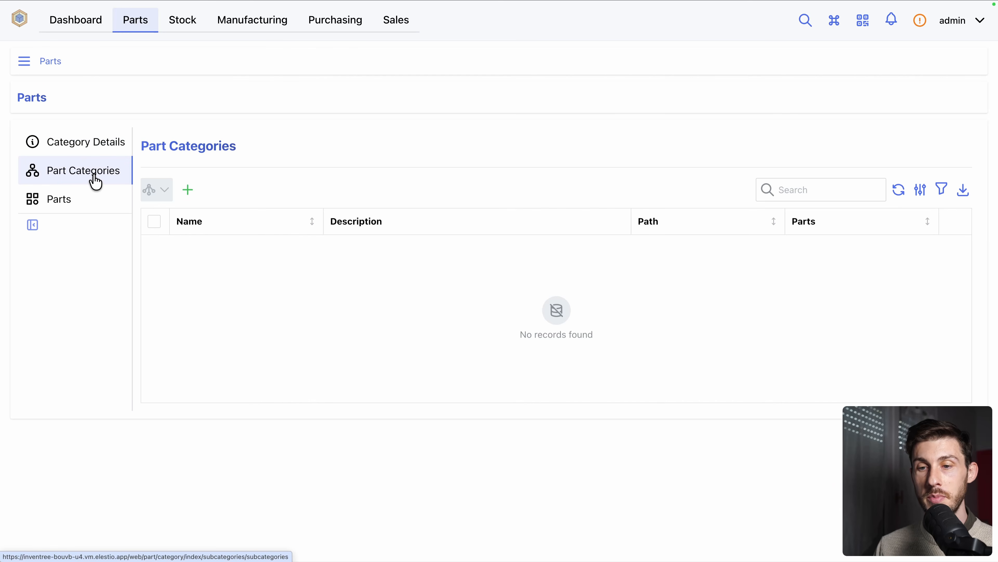
{"action": "left_click", "coordinate": [189, 191]}
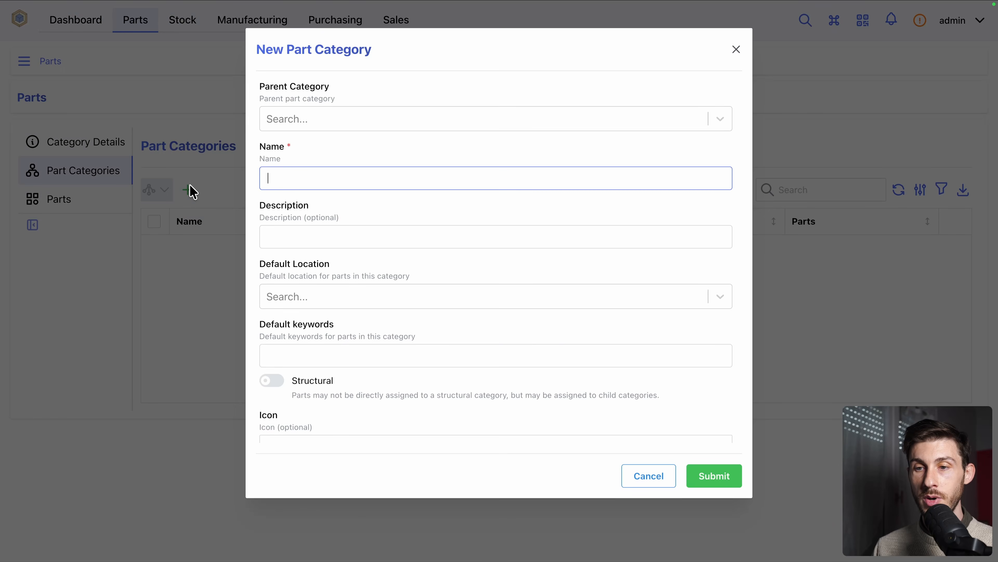
{"action": "type", "text": "Ele"}
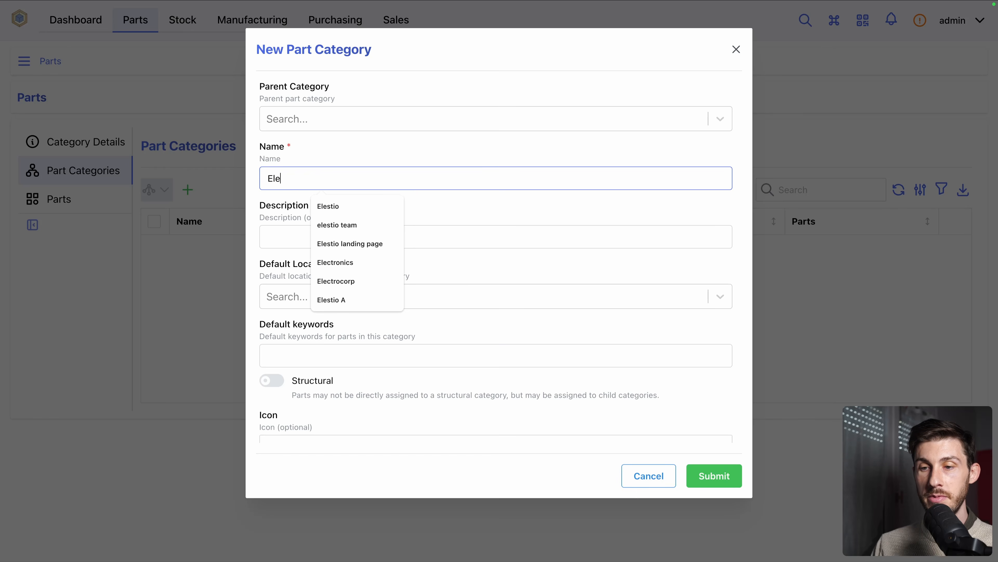
{"action": "type", "text": "ctronics"}
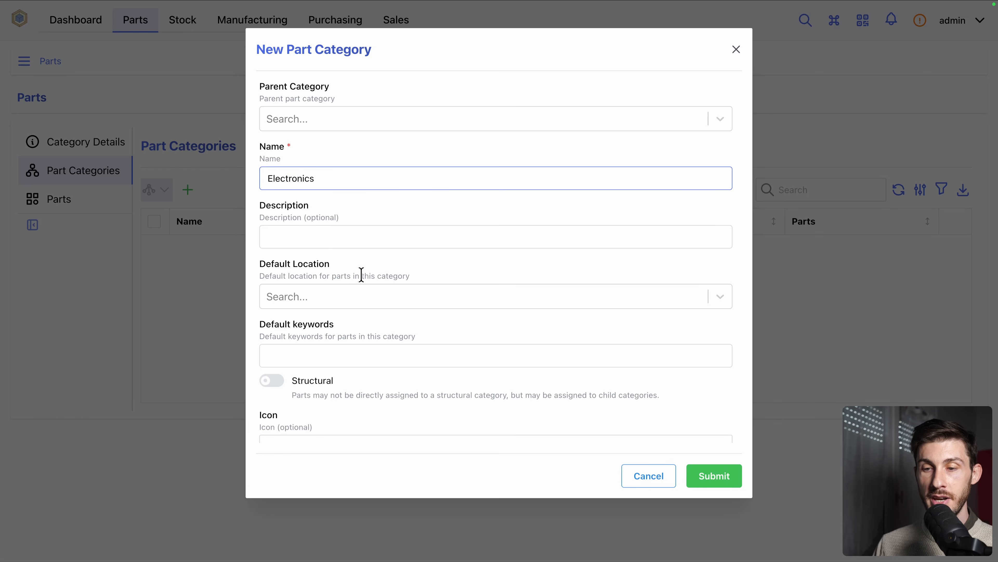
{"action": "scroll", "coordinate": [393, 259], "scroll_direction": "down", "scroll_amount": 2}
{"action": "scroll", "coordinate": [353, 162], "scroll_direction": "up", "scroll_amount": 2}
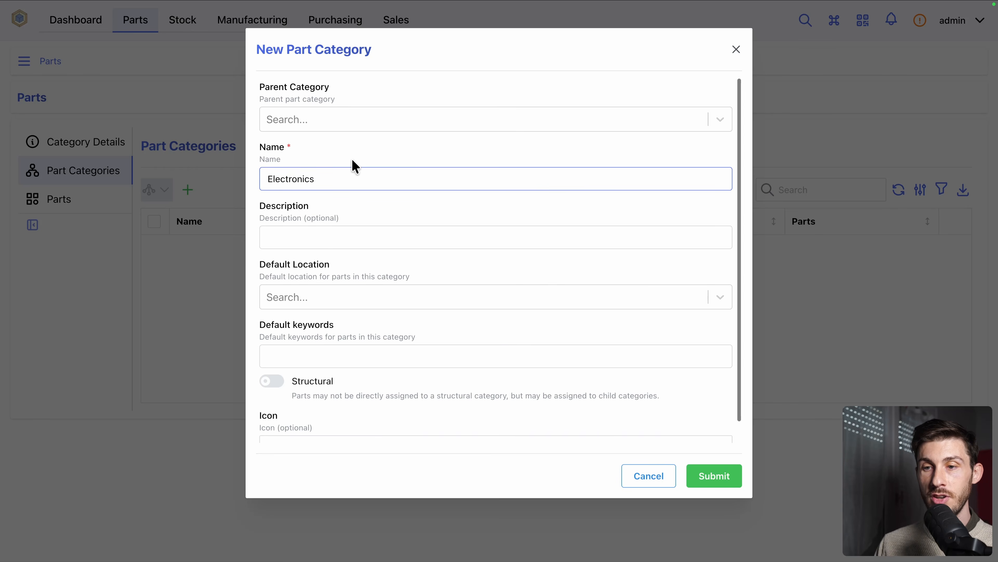
{"action": "left_click", "coordinate": [370, 122]}
{"action": "left_click", "coordinate": [423, 100]}
{"action": "scroll", "coordinate": [420, 238], "scroll_direction": "down", "scroll_amount": 1}
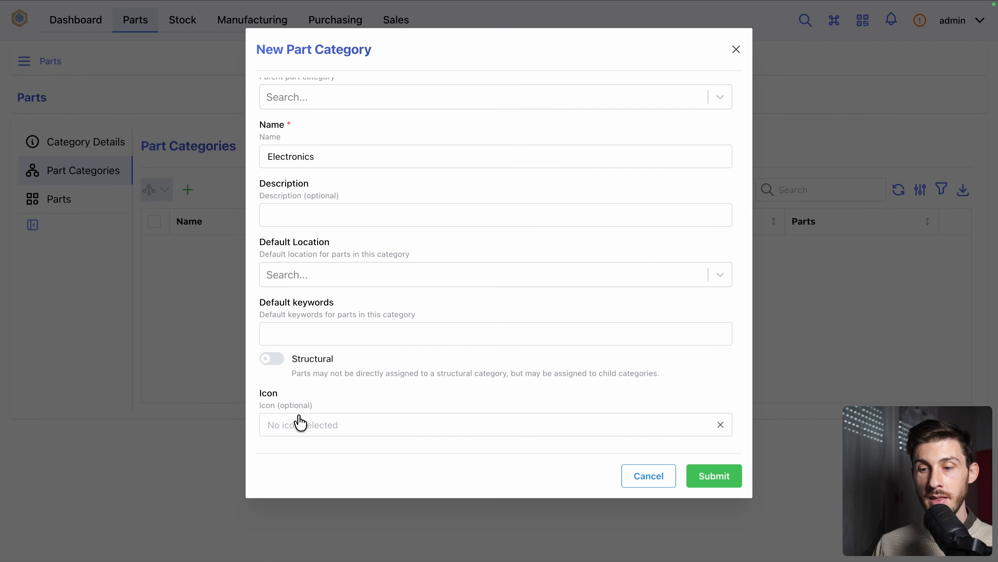
Search the category icons for "electro", assign the circuit-cell-plus outline icon and submit the new category
{"action": "left_click", "coordinate": [301, 425]}
{"action": "left_click", "coordinate": [331, 250]}
{"action": "type", "text": "electro"}
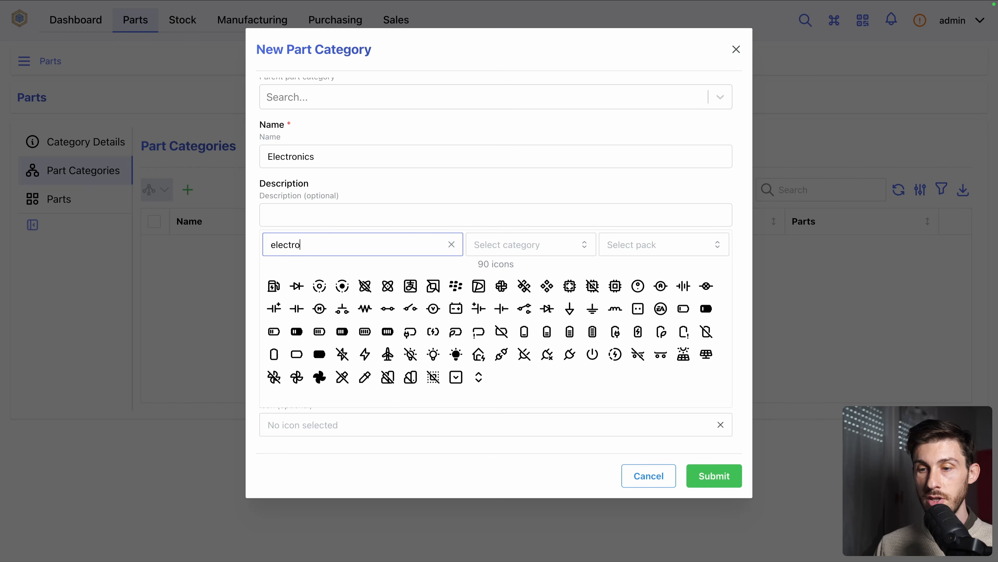
{"action": "left_click", "coordinate": [478, 309]}
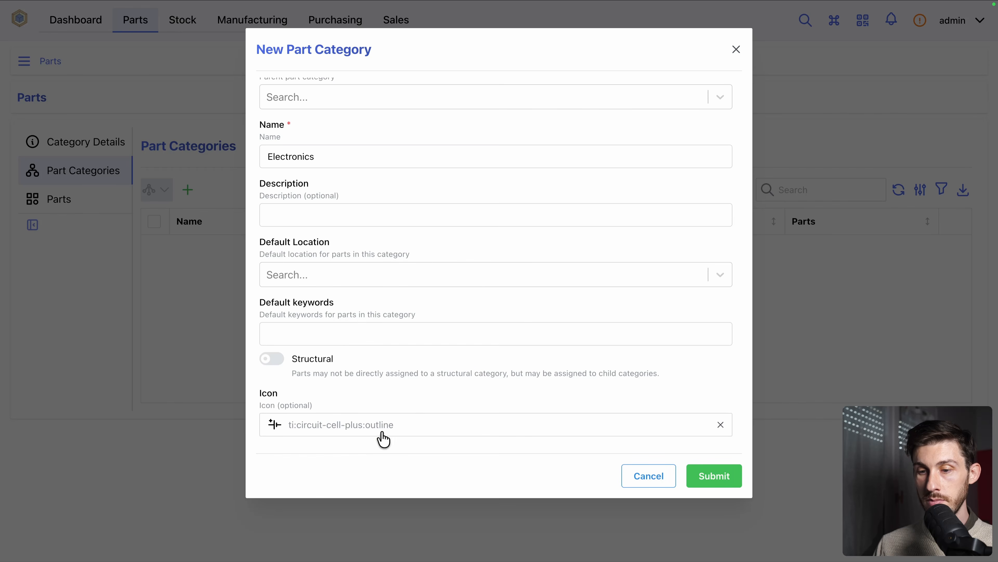
{"action": "left_click", "coordinate": [711, 482]}
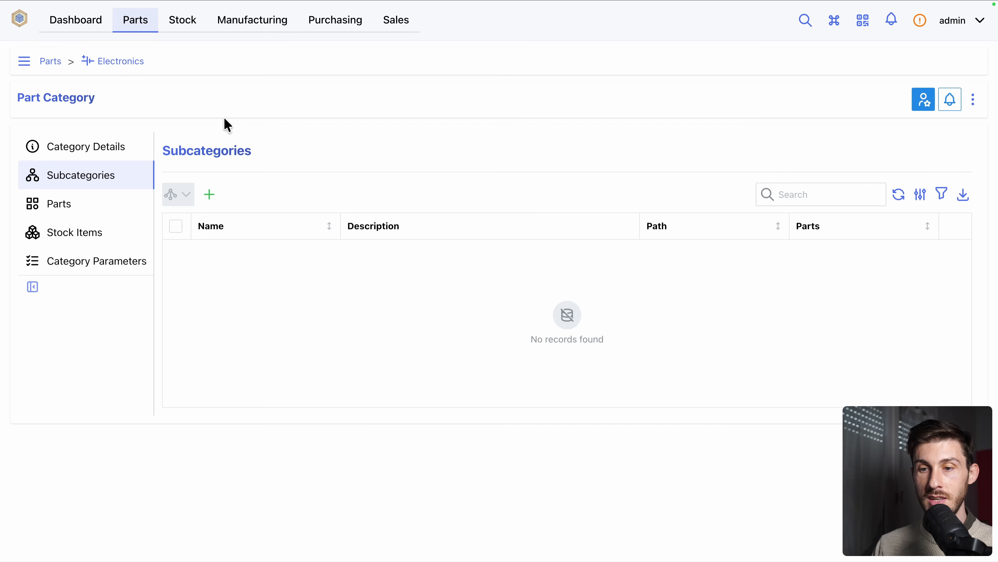
Create a subcategory named Resistors under Electronics, leaving its default location and icon empty
{"action": "left_click", "coordinate": [212, 201]}
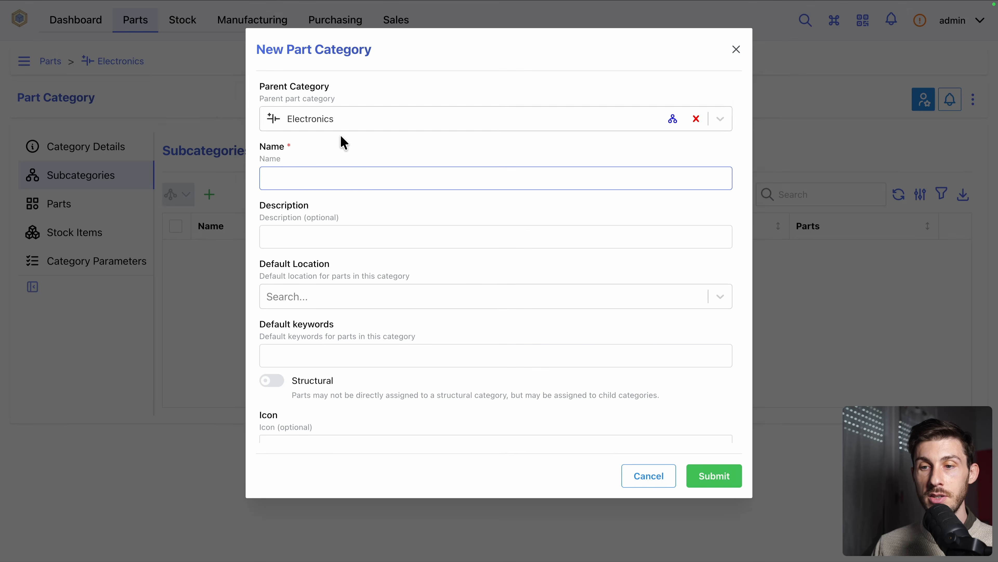
{"action": "left_click", "coordinate": [346, 120]}
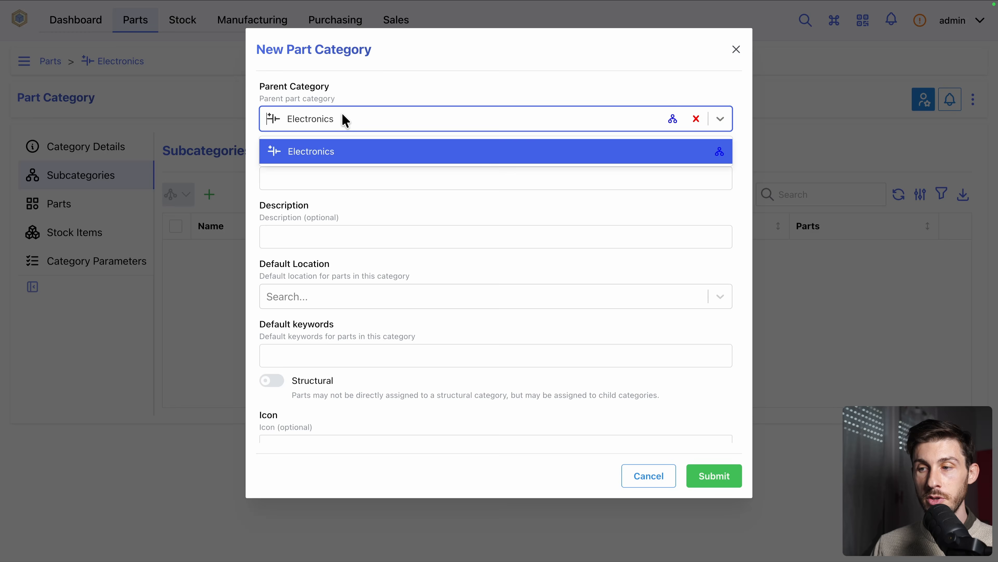
{"action": "left_click", "coordinate": [431, 96]}
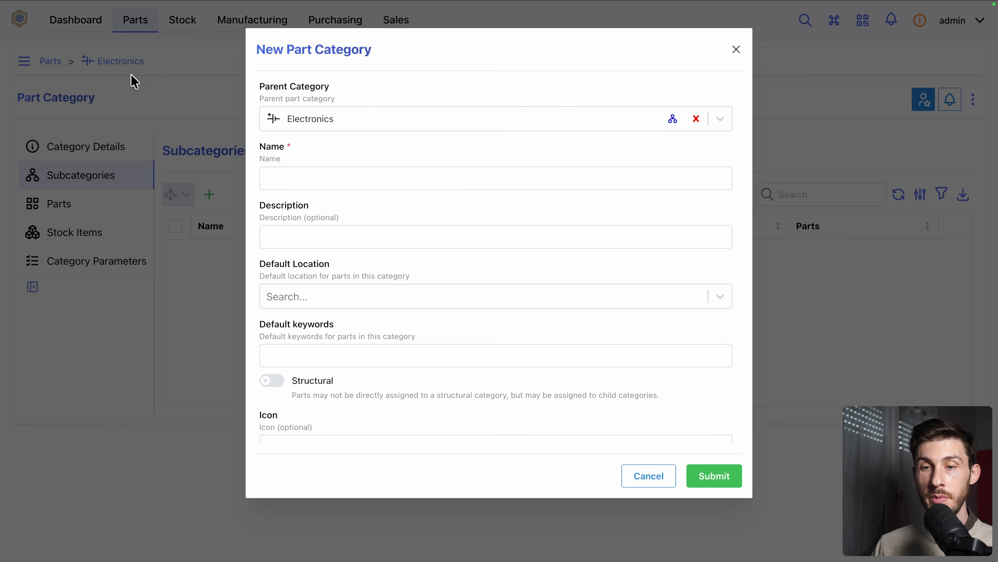
{"action": "left_click", "coordinate": [314, 177]}
{"action": "type", "text": "Resistors"}
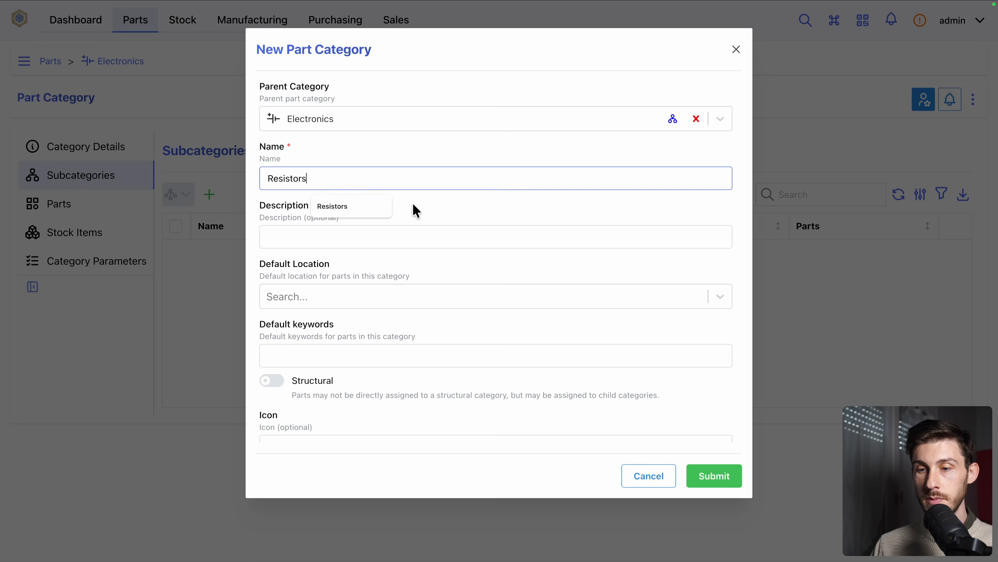
{"action": "left_click", "coordinate": [458, 277]}
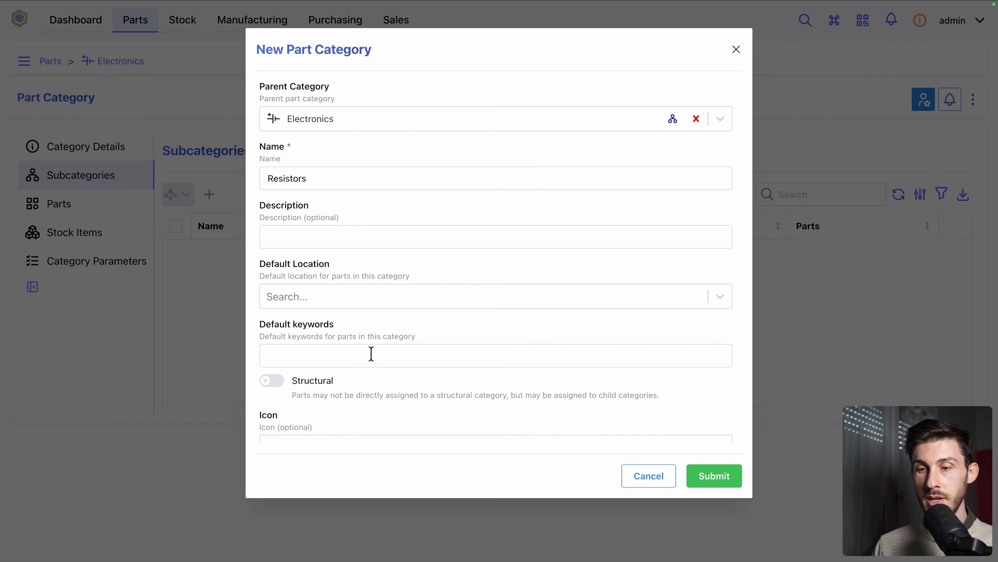
{"action": "left_click", "coordinate": [386, 301]}
{"action": "left_click", "coordinate": [427, 276]}
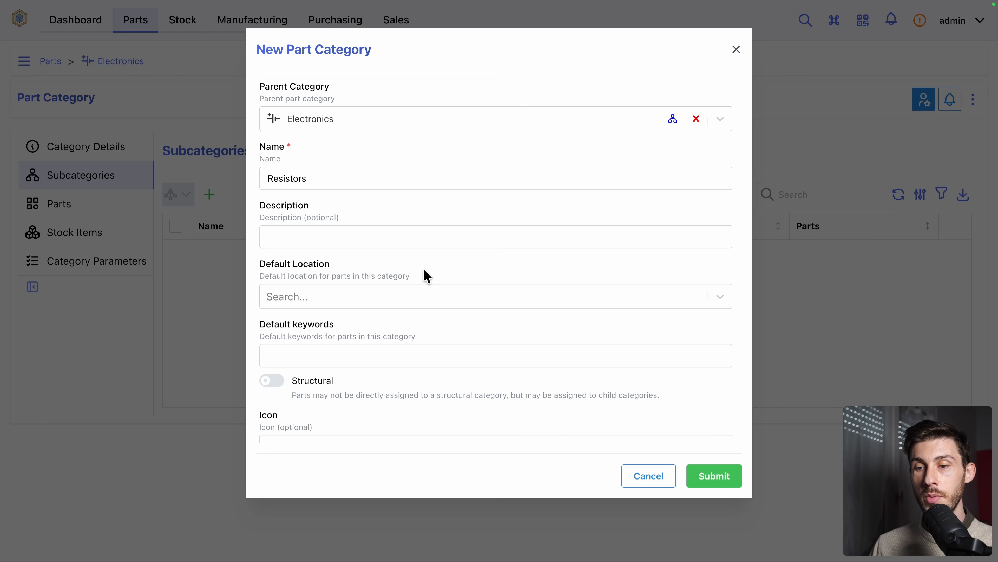
{"action": "scroll", "coordinate": [412, 311], "scroll_direction": "down", "scroll_amount": 1}
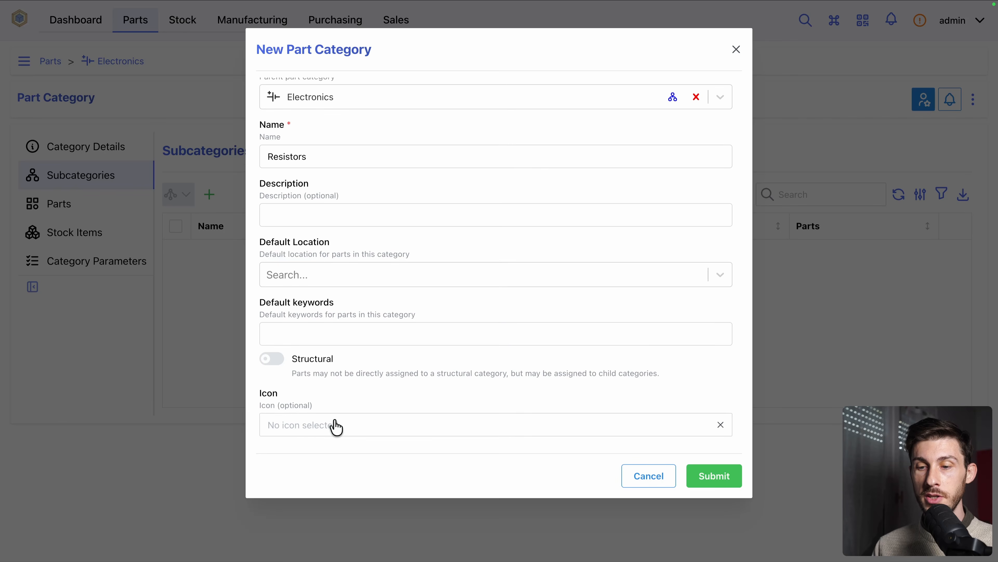
{"action": "left_click", "coordinate": [709, 475]}
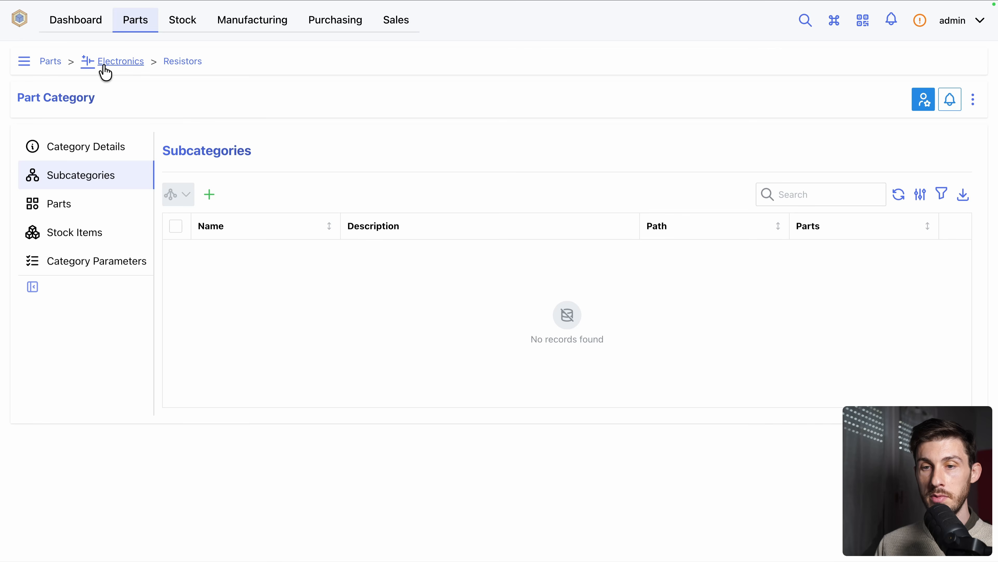
Return to the top-level part categories and create one named Raw Materials with the atom icon
{"action": "left_click", "coordinate": [50, 64]}
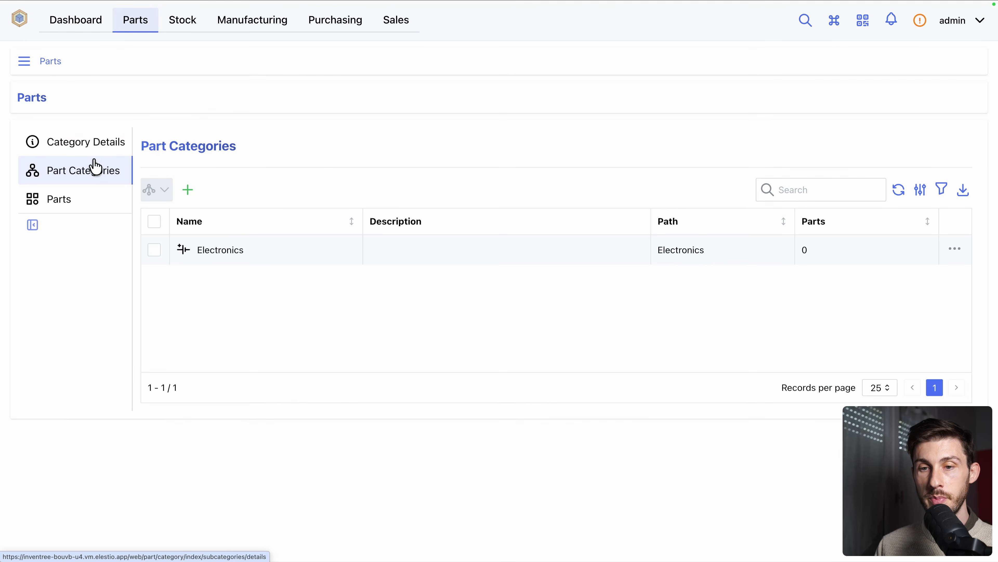
{"action": "left_click", "coordinate": [187, 191]}
{"action": "type", "text": "Raw"}
{"action": "key", "text": "Down"}
{"action": "key", "text": "Return"}
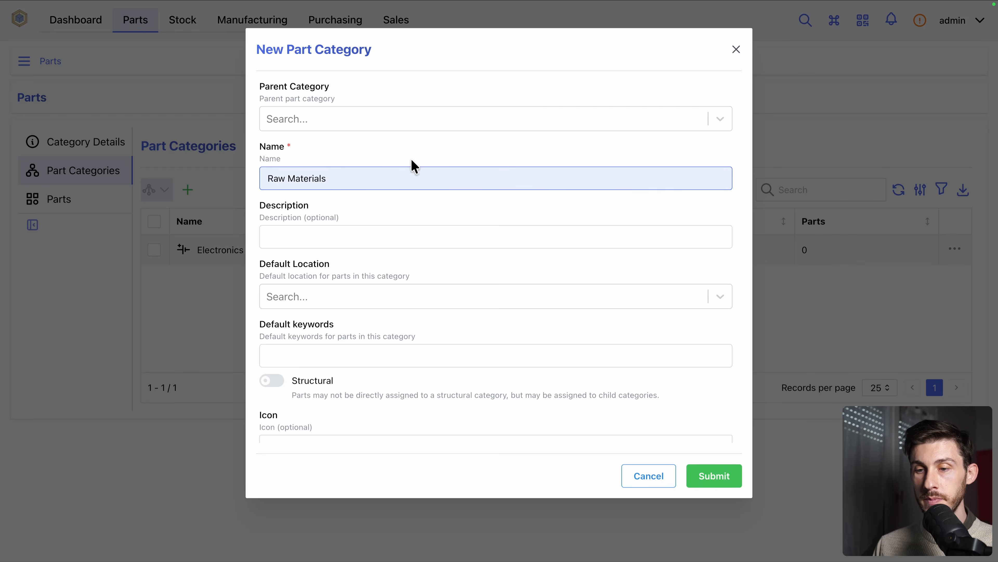
{"action": "scroll", "coordinate": [393, 236], "scroll_direction": "down", "scroll_amount": 1}
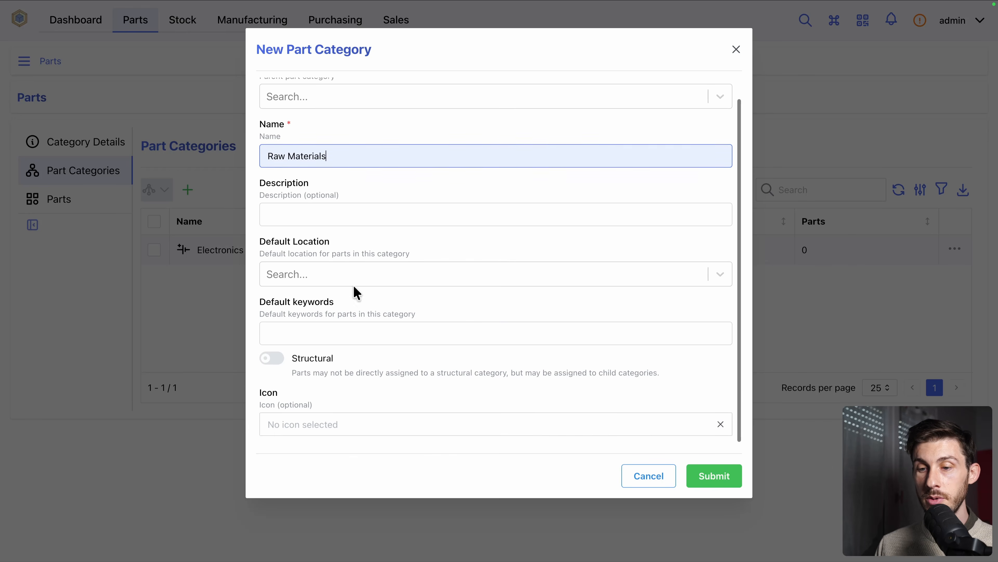
{"action": "left_click", "coordinate": [278, 427]}
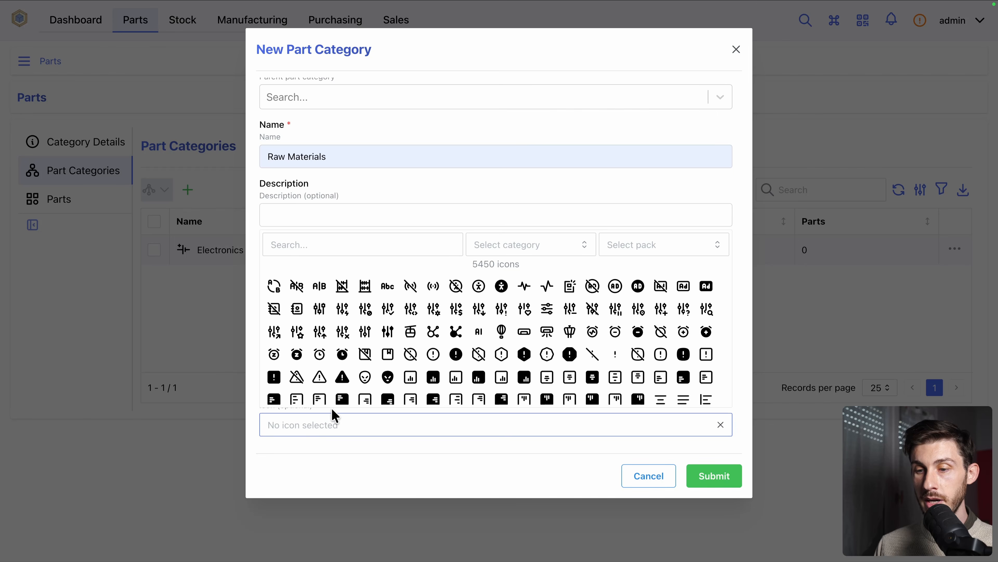
{"action": "left_click", "coordinate": [314, 244]}
{"action": "type", "text": "atom"}
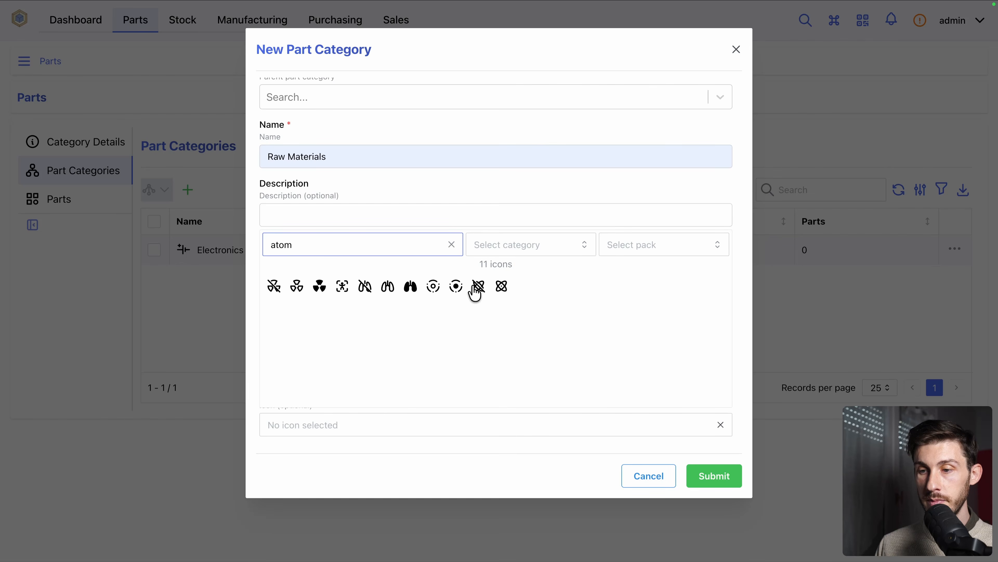
{"action": "left_click", "coordinate": [502, 286]}
{"action": "left_click", "coordinate": [710, 481]}
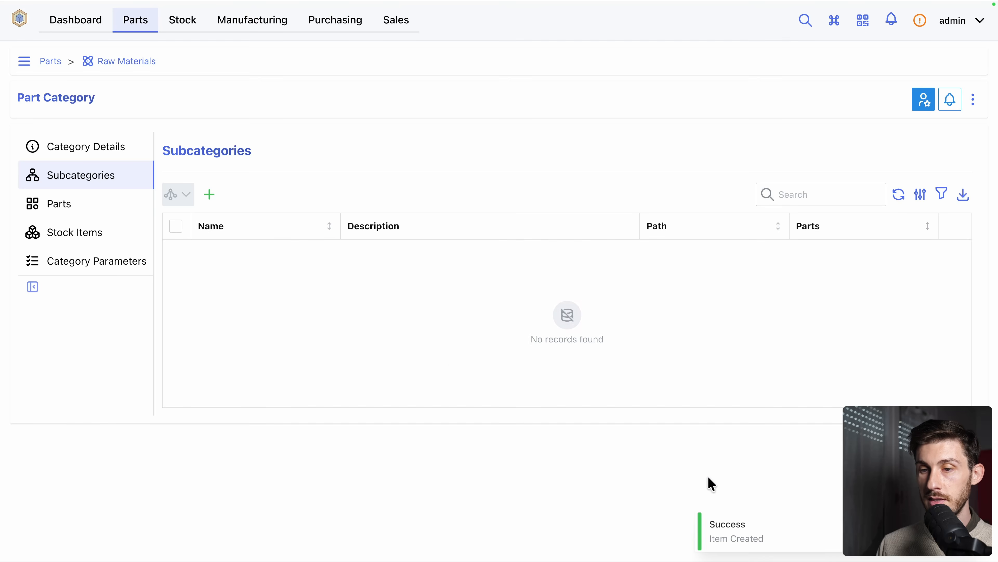
Create a subcategory named Metals under Raw Materials
{"action": "left_click", "coordinate": [212, 196]}
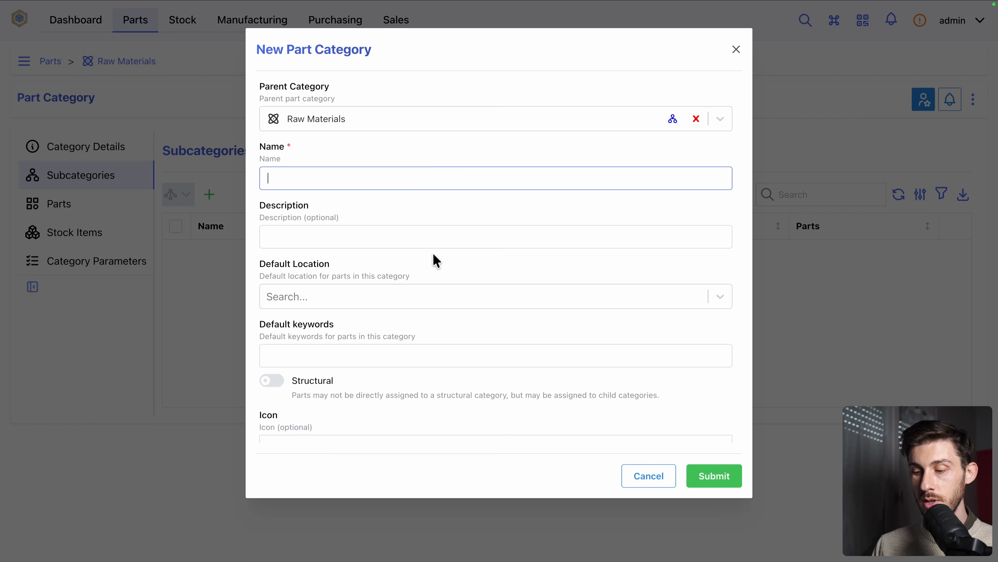
{"action": "type", "text": "Metals"}
{"action": "scroll", "coordinate": [508, 306], "scroll_direction": "down", "scroll_amount": 1}
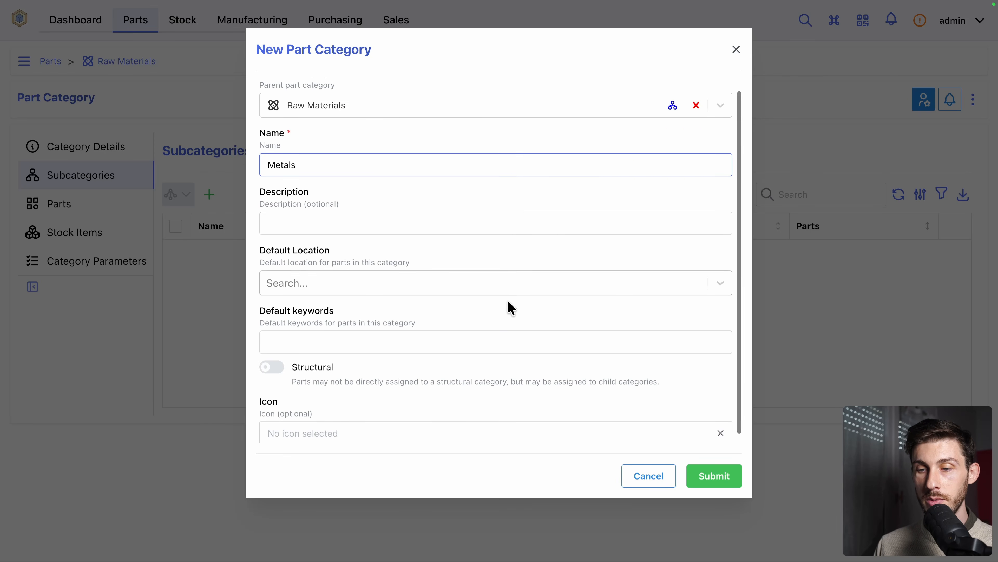
{"action": "left_click", "coordinate": [710, 477]}
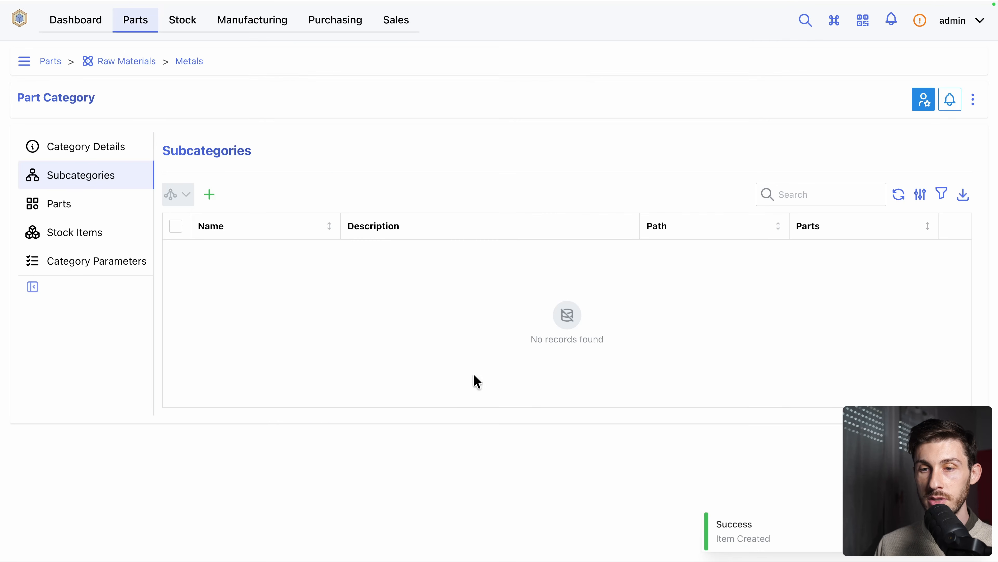
Return to the top-level parts list, start a new part and assign it to the Electronics category
{"action": "left_click", "coordinate": [51, 61]}
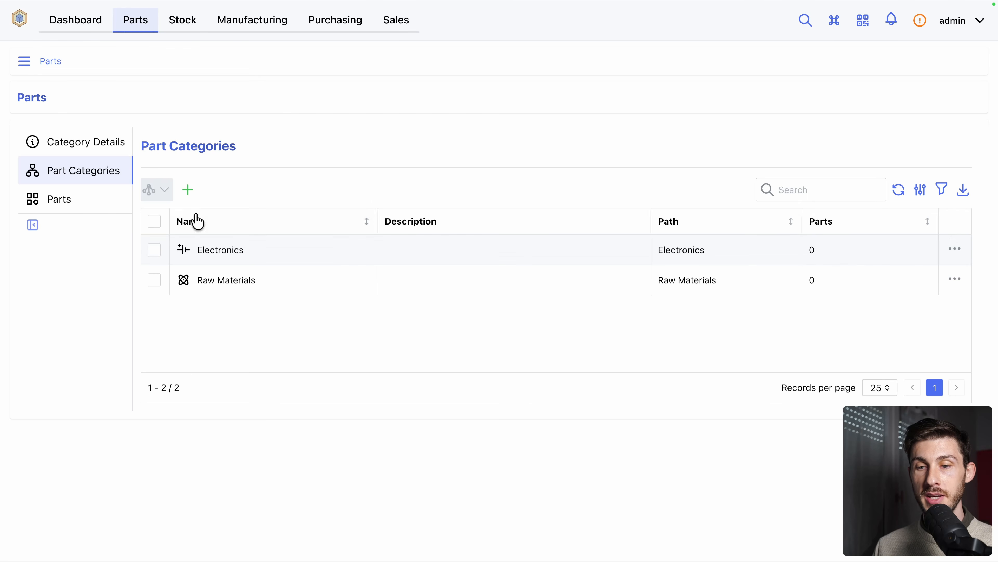
{"action": "left_click", "coordinate": [64, 198]}
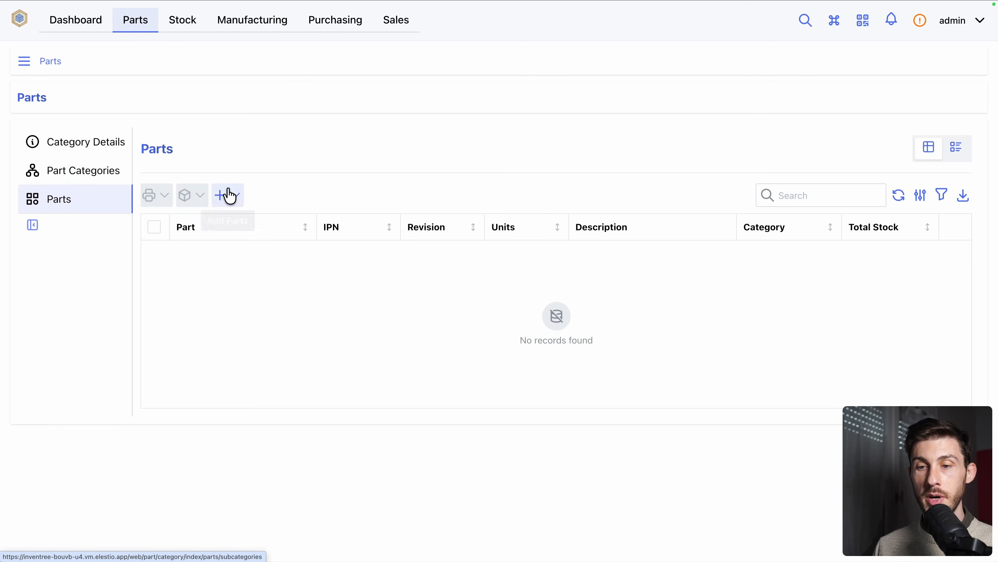
{"action": "left_click", "coordinate": [227, 195]}
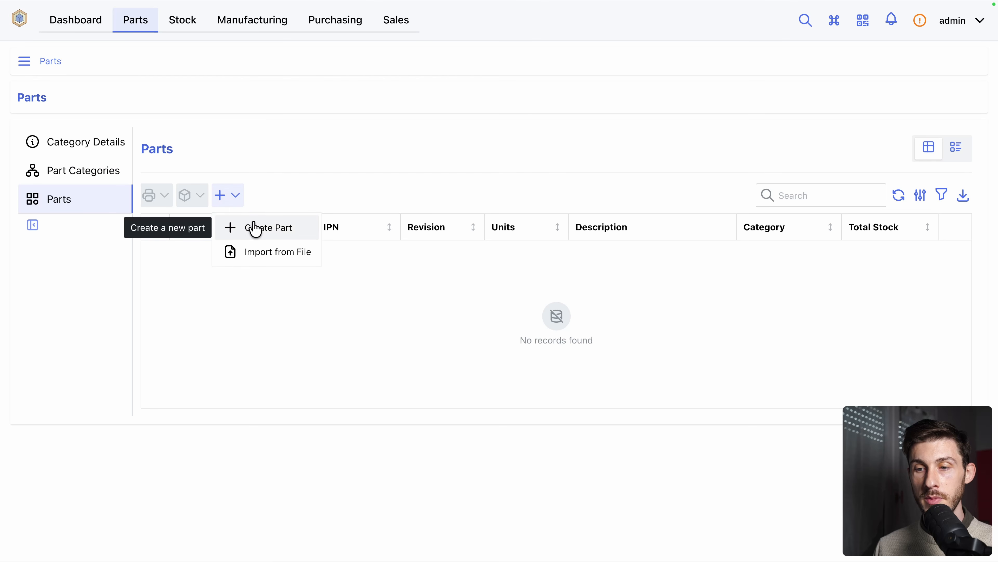
{"action": "left_click", "coordinate": [289, 232]}
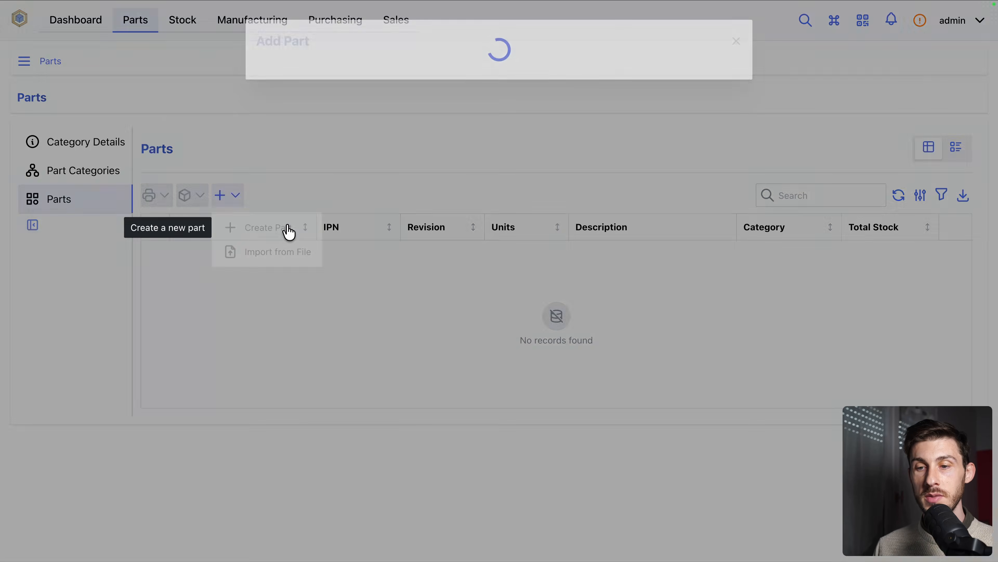
{"action": "left_click", "coordinate": [392, 121]}
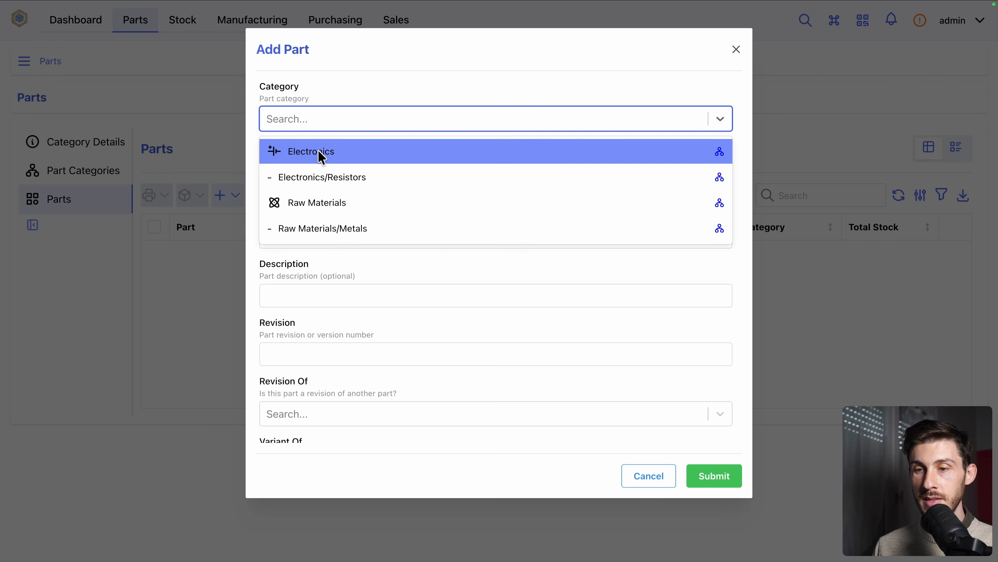
{"action": "left_click", "coordinate": [396, 154]}
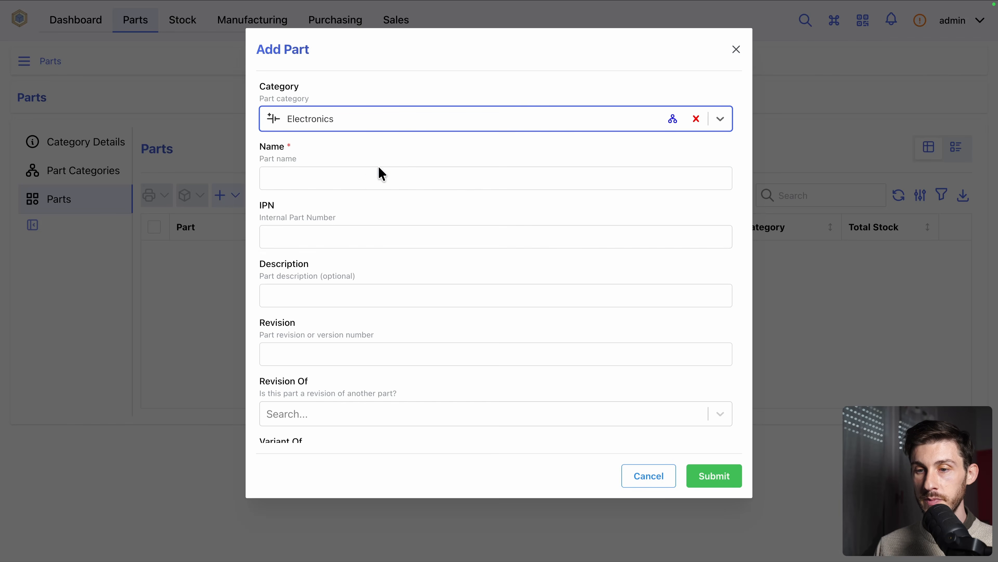
Name the new part USBC Cable and submit it with the default options and no default location
{"action": "left_click", "coordinate": [361, 182]}
{"action": "type", "text": "USB"}
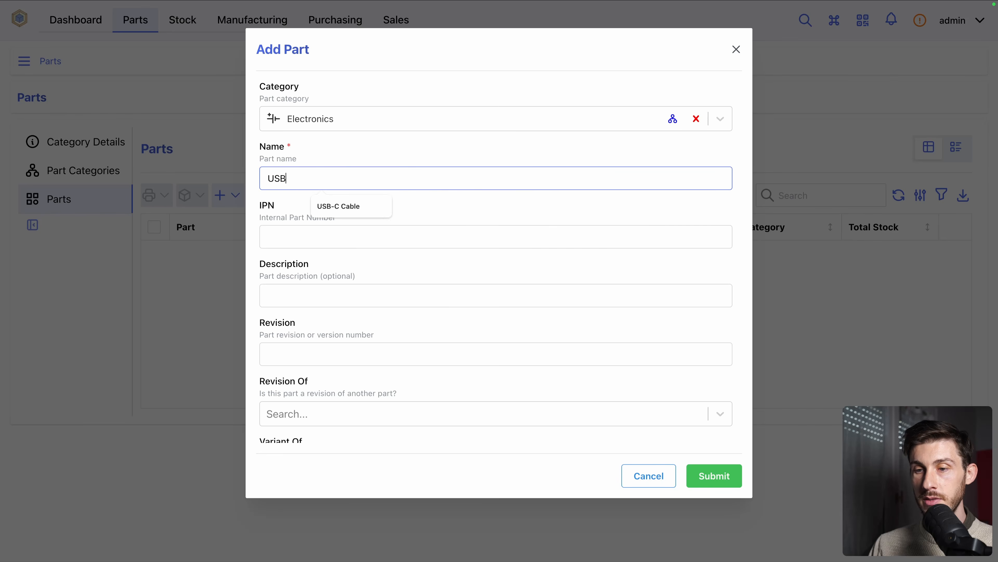
{"action": "type", "text": "C Cable"}
{"action": "scroll", "coordinate": [462, 341], "scroll_direction": "down", "scroll_amount": 10}
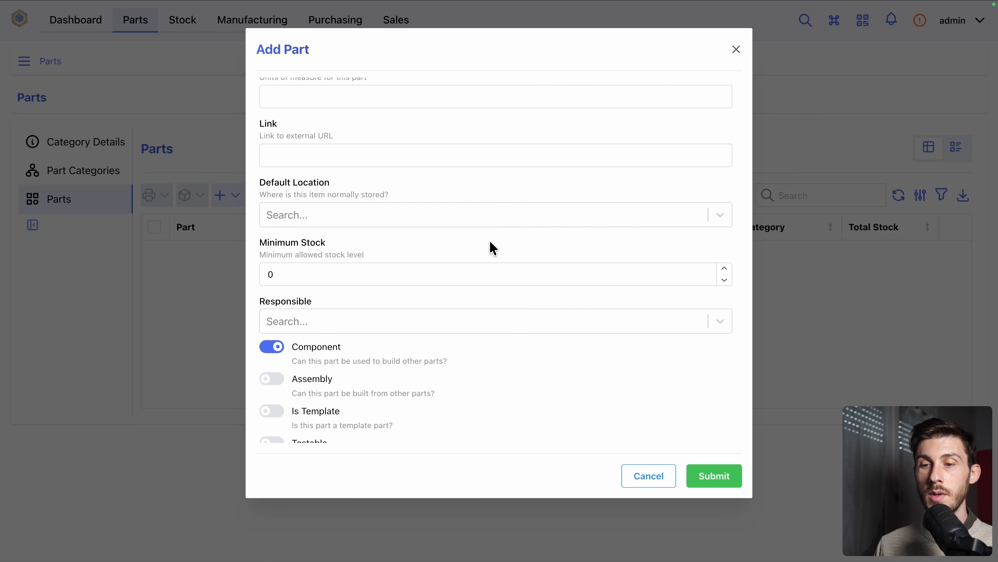
{"action": "left_click", "coordinate": [423, 215]}
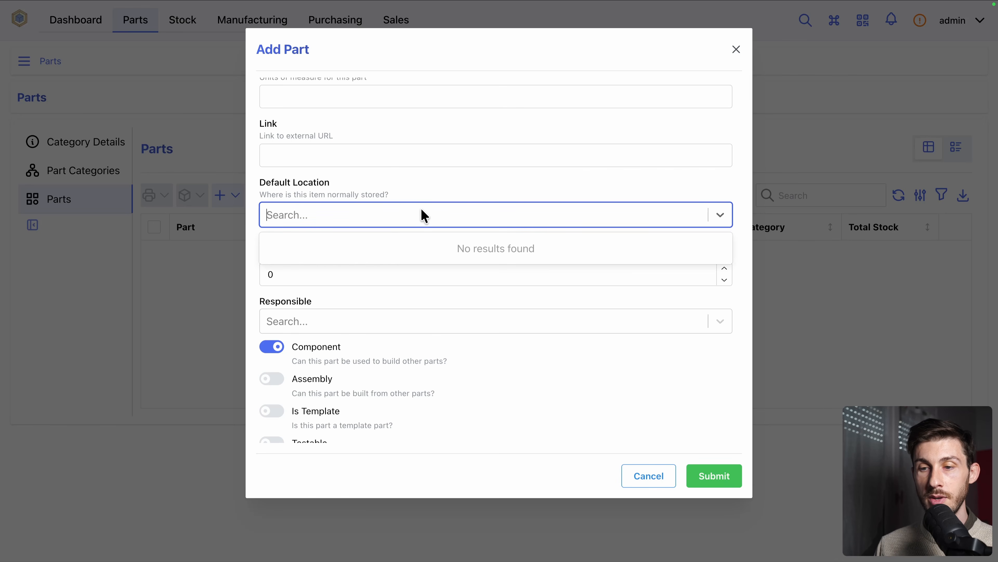
{"action": "left_click", "coordinate": [434, 191]}
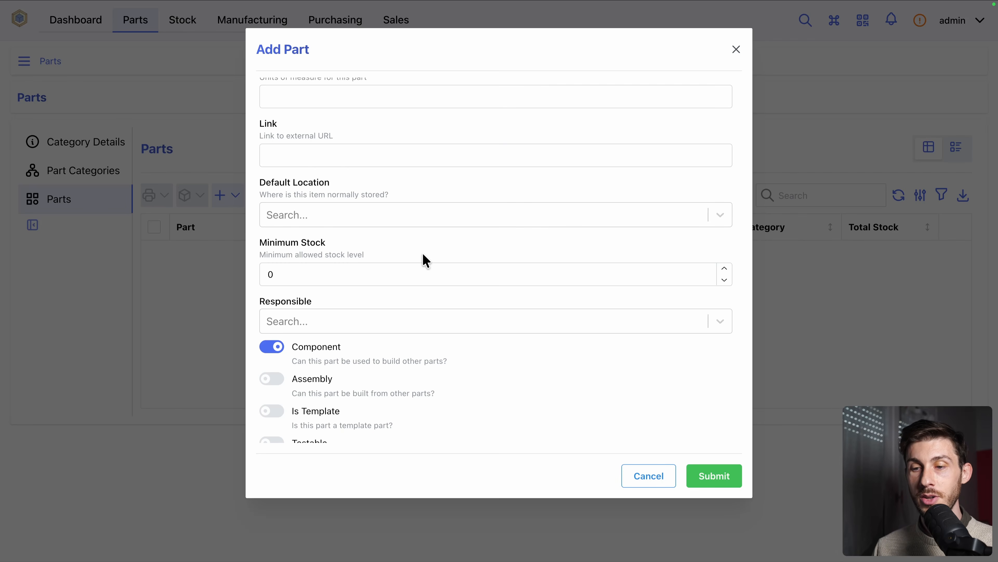
{"action": "scroll", "coordinate": [385, 305], "scroll_direction": "down", "scroll_amount": 3}
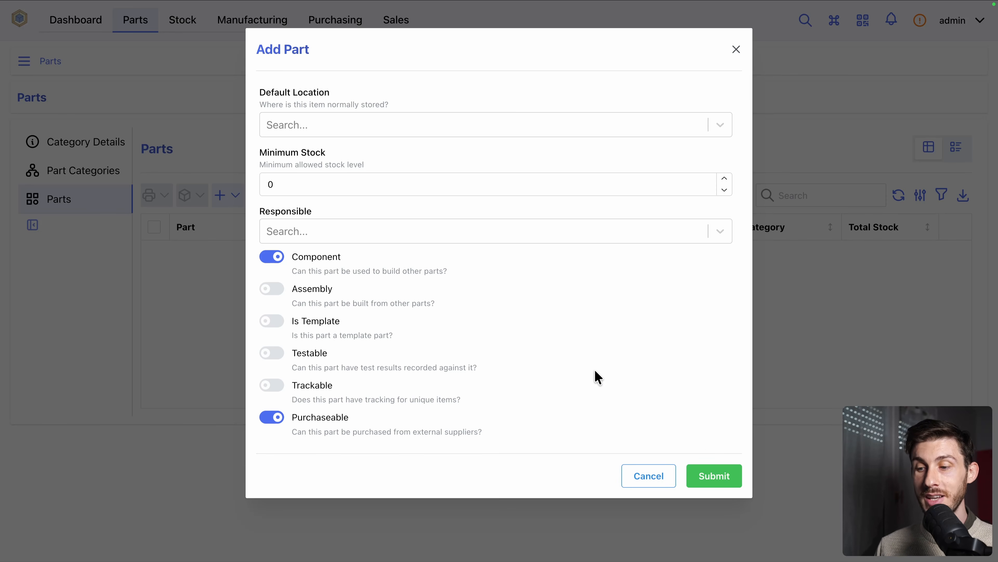
{"action": "left_click", "coordinate": [713, 482]}
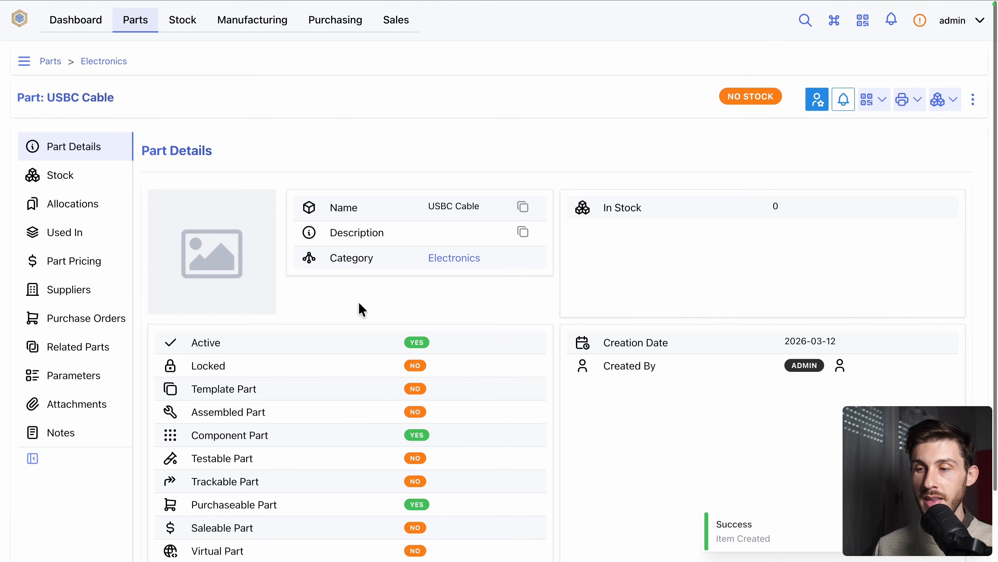
{"action": "scroll", "coordinate": [360, 308], "scroll_direction": "down", "scroll_amount": 2}
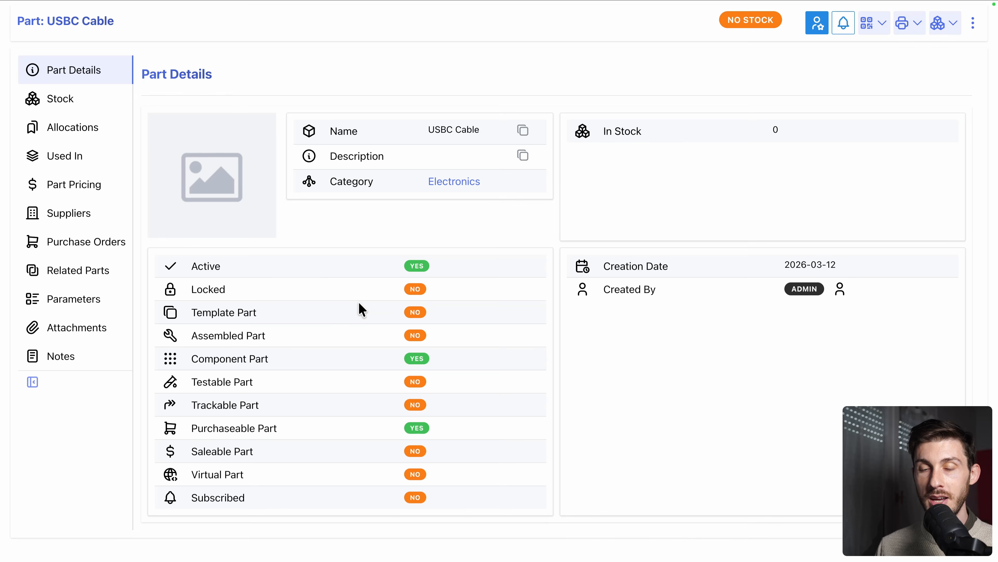
{"action": "scroll", "coordinate": [362, 309], "scroll_direction": "up", "scroll_amount": 2}
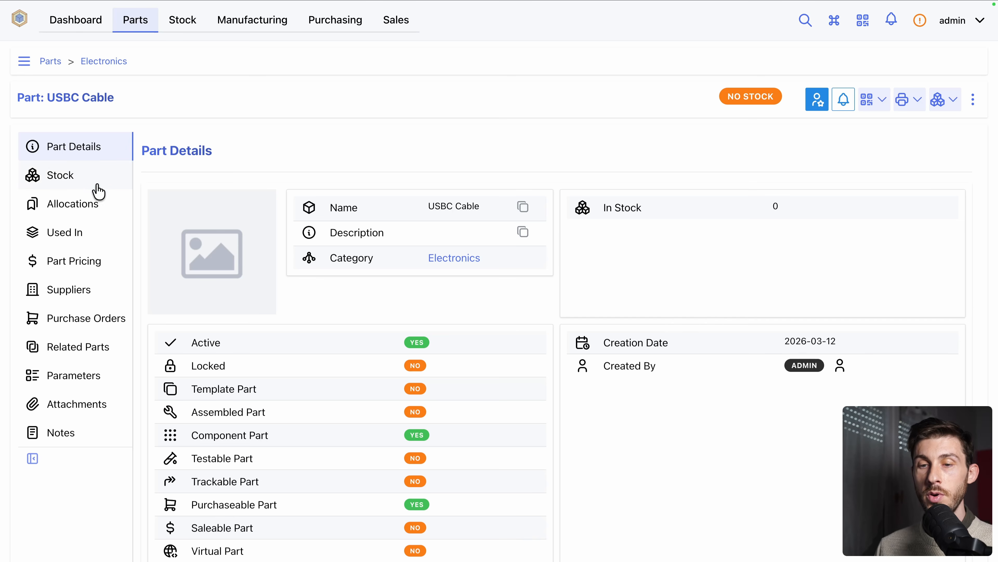
{"action": "left_click", "coordinate": [78, 185]}
{"action": "left_click", "coordinate": [250, 194]}
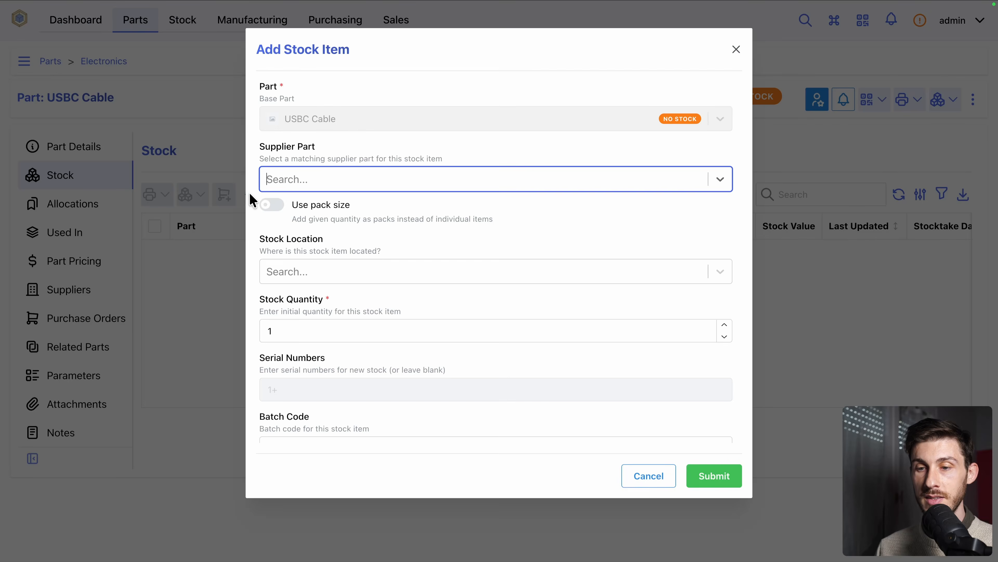
{"action": "left_click", "coordinate": [370, 275]}
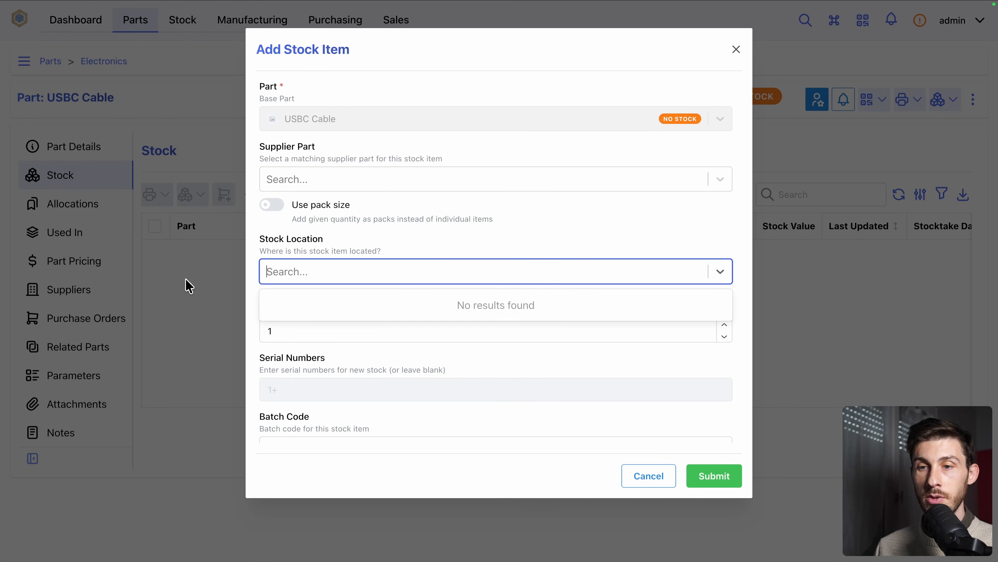
{"action": "left_click", "coordinate": [189, 286]}
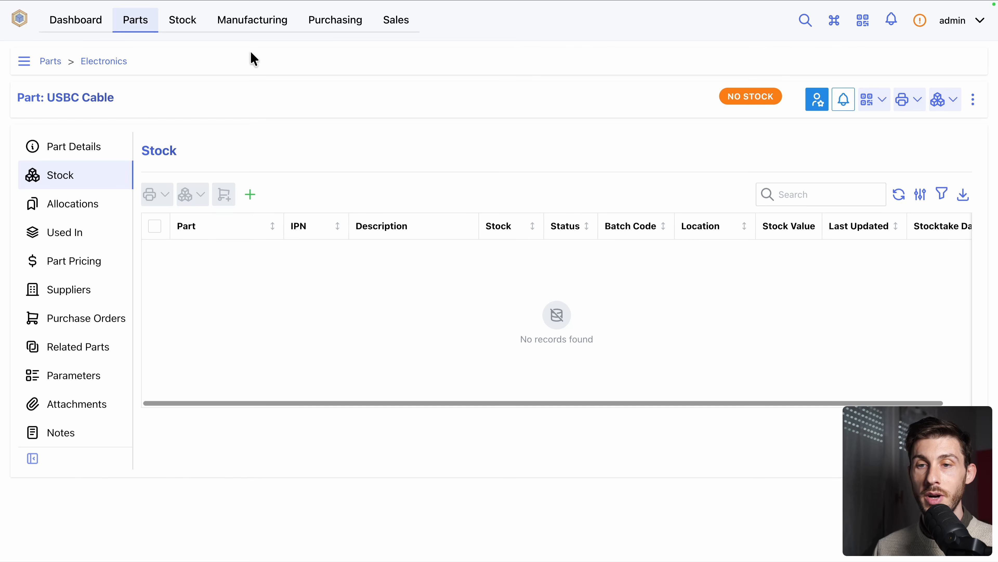
Add a supplier company named Electrocorp under purchasing and submit it with the default settings
{"action": "left_click", "coordinate": [335, 29]}
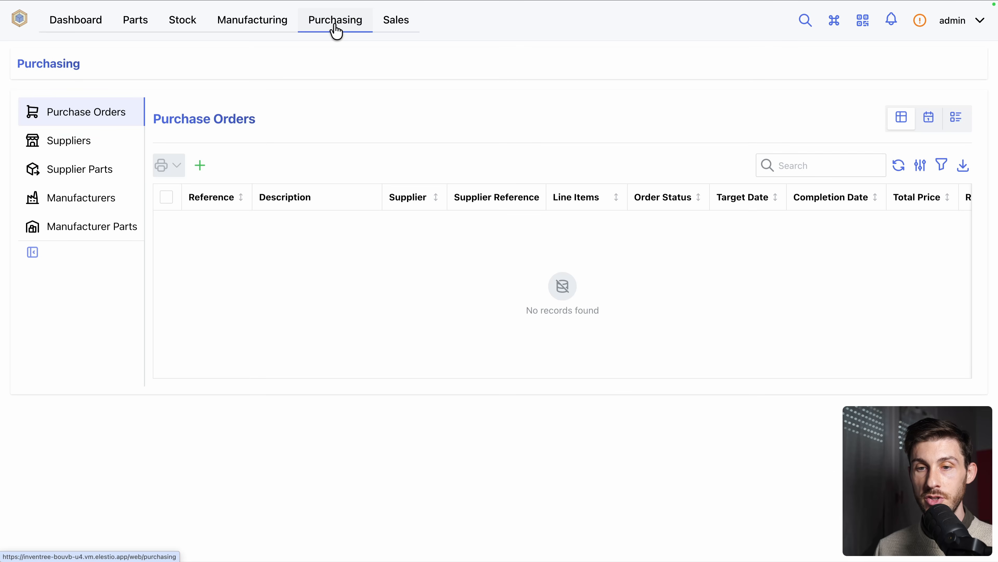
{"action": "left_click", "coordinate": [75, 144]}
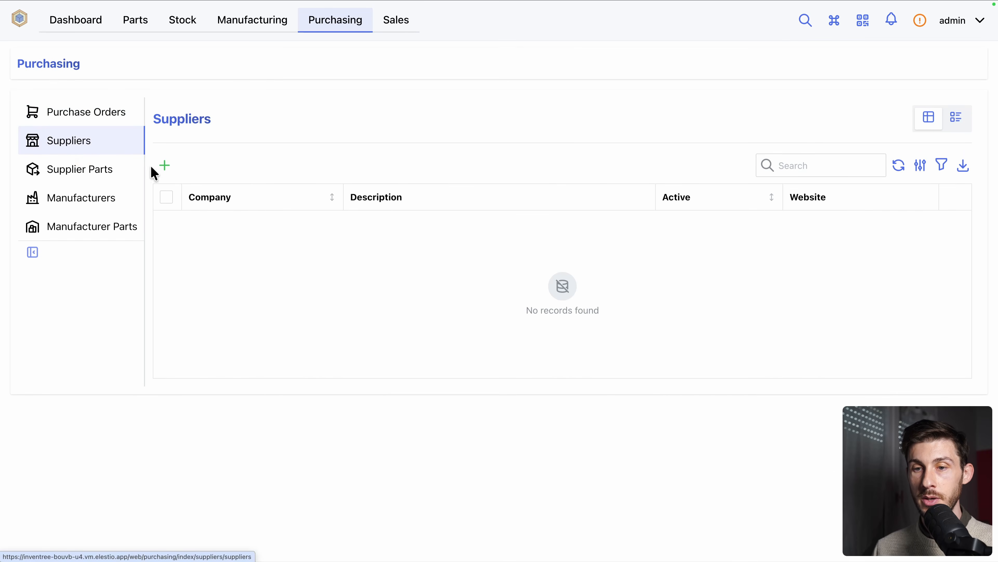
{"action": "left_click", "coordinate": [164, 167]}
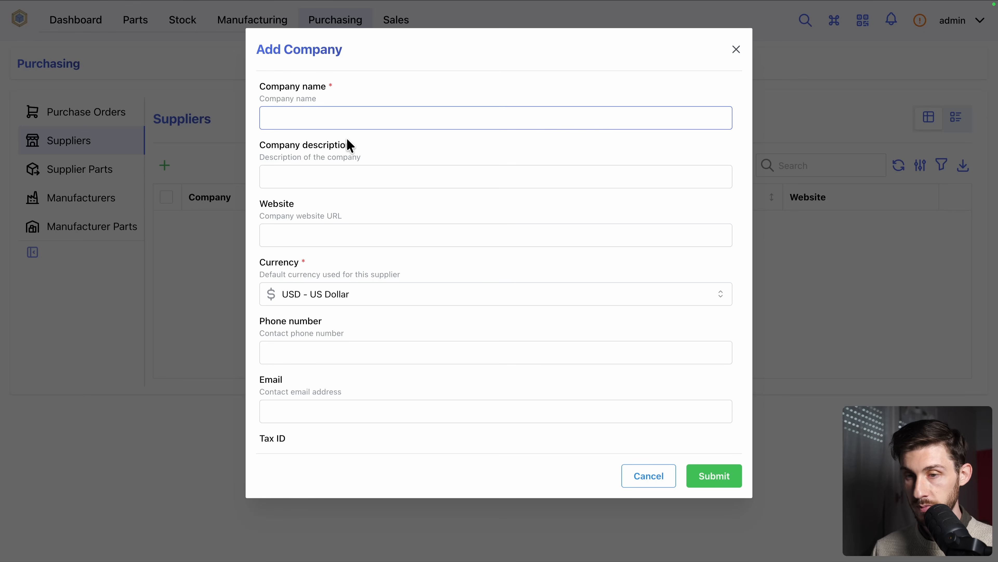
{"action": "type", "text": "Electr"}
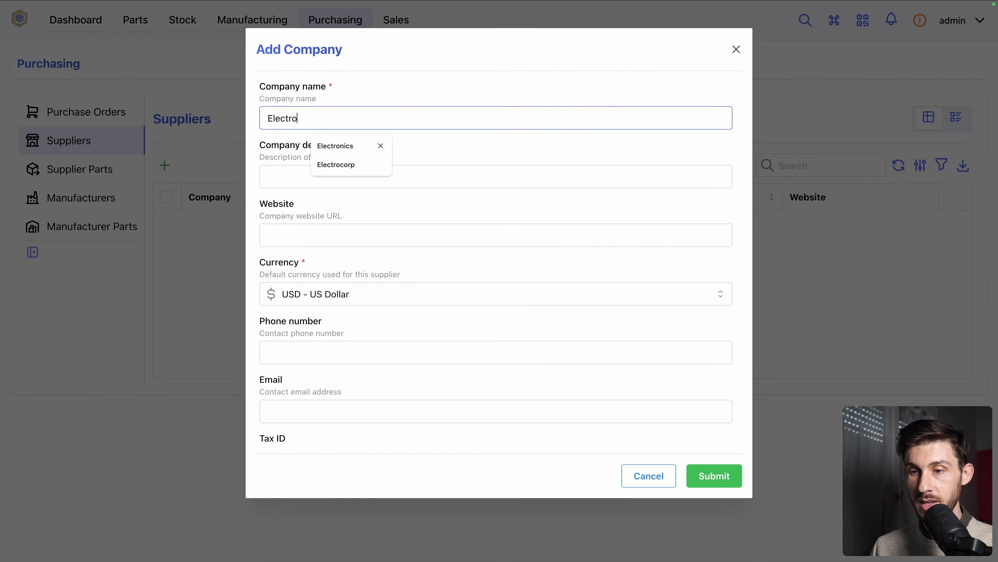
{"action": "type", "text": "o"}
{"action": "key", "text": "Down"}
{"action": "key", "text": "Down"}
{"action": "key", "text": "Return"}
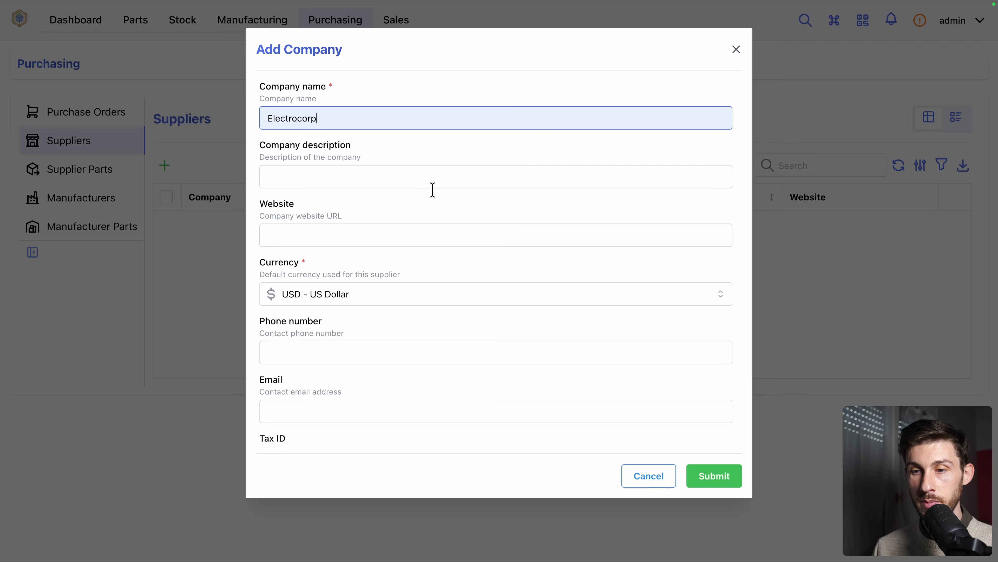
{"action": "scroll", "coordinate": [420, 208], "scroll_direction": "down", "scroll_amount": 2}
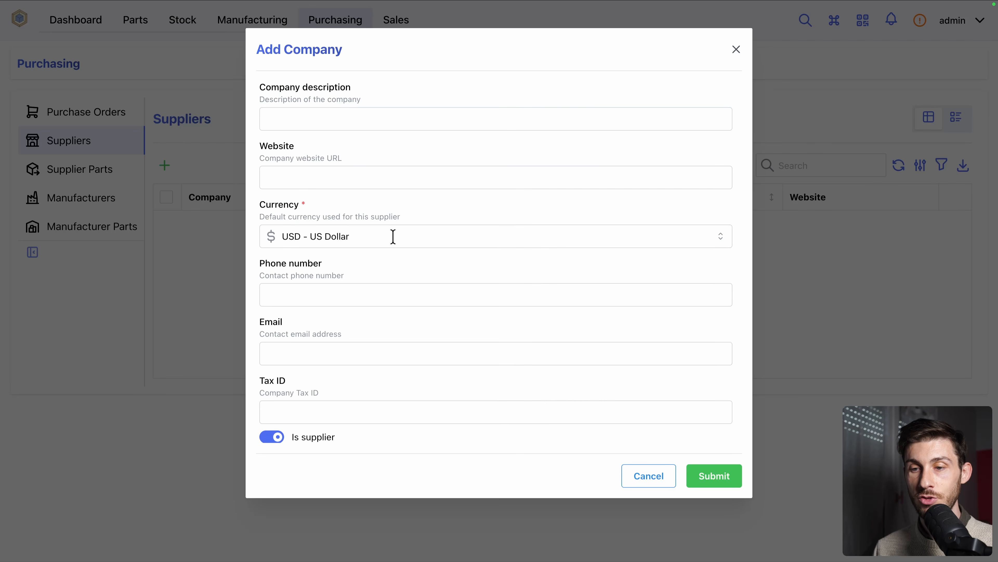
{"action": "scroll", "coordinate": [393, 236], "scroll_direction": "down", "scroll_amount": 3}
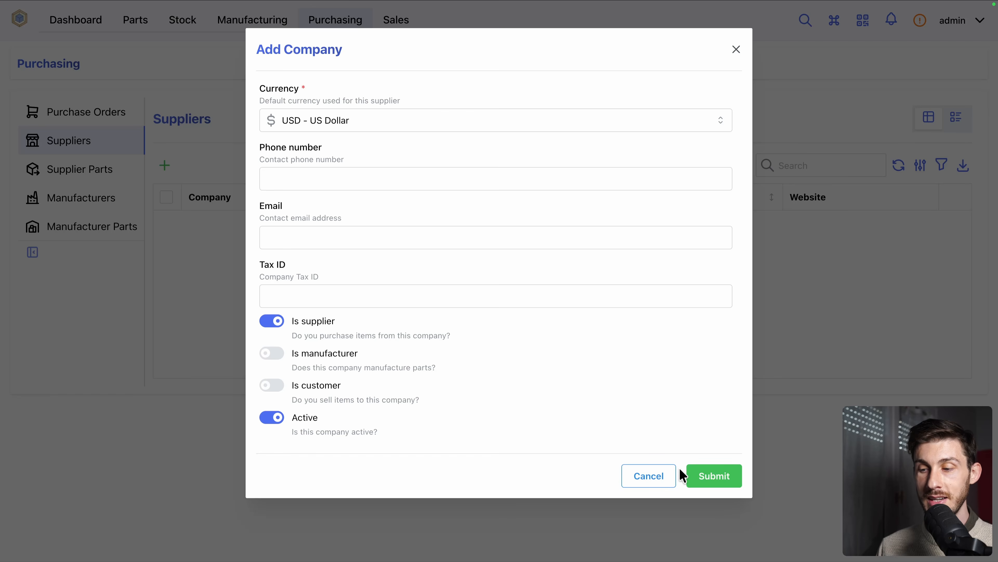
{"action": "left_click", "coordinate": [714, 482]}
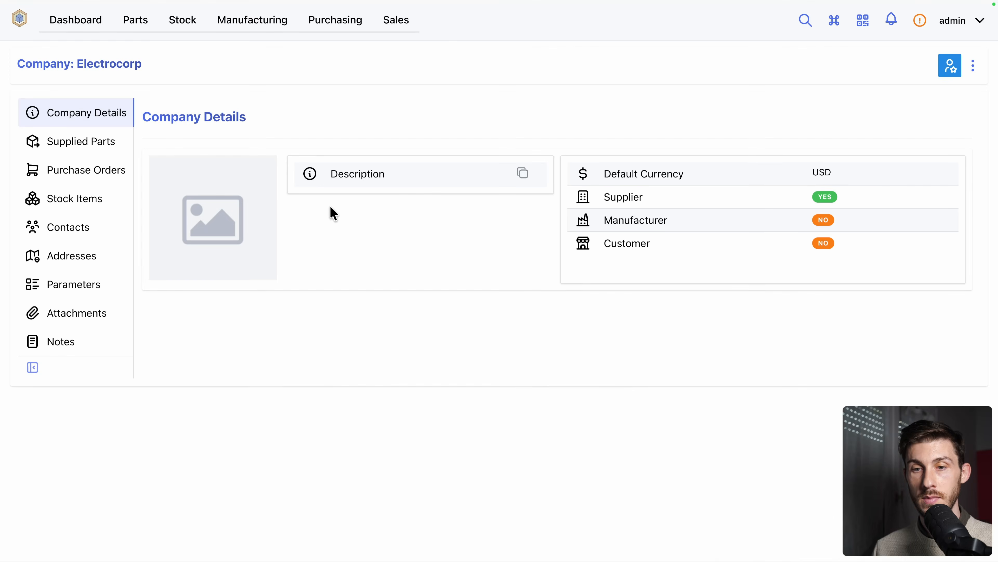
Add the USBC Cable to Electrocorp's supplied parts with the SKU SKU-USBC and no manufacturer part
{"action": "left_click", "coordinate": [84, 150]}
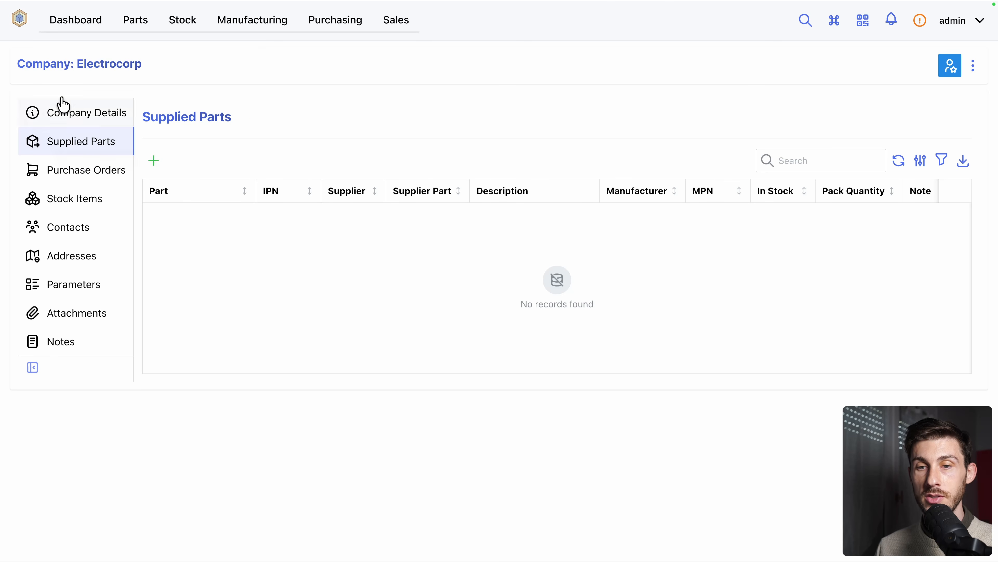
{"action": "left_click", "coordinate": [154, 160]}
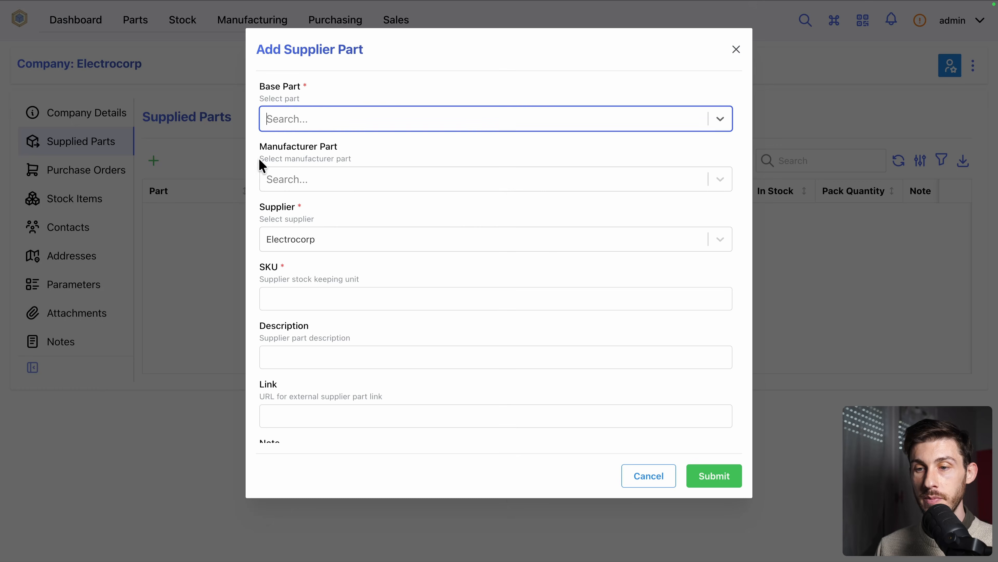
{"action": "left_click", "coordinate": [333, 118]}
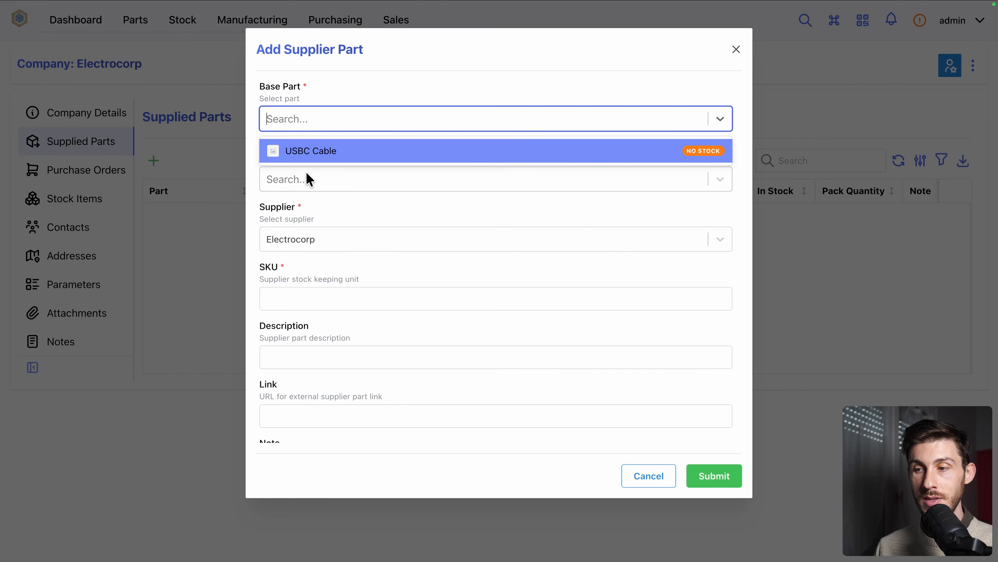
{"action": "left_click", "coordinate": [371, 151]}
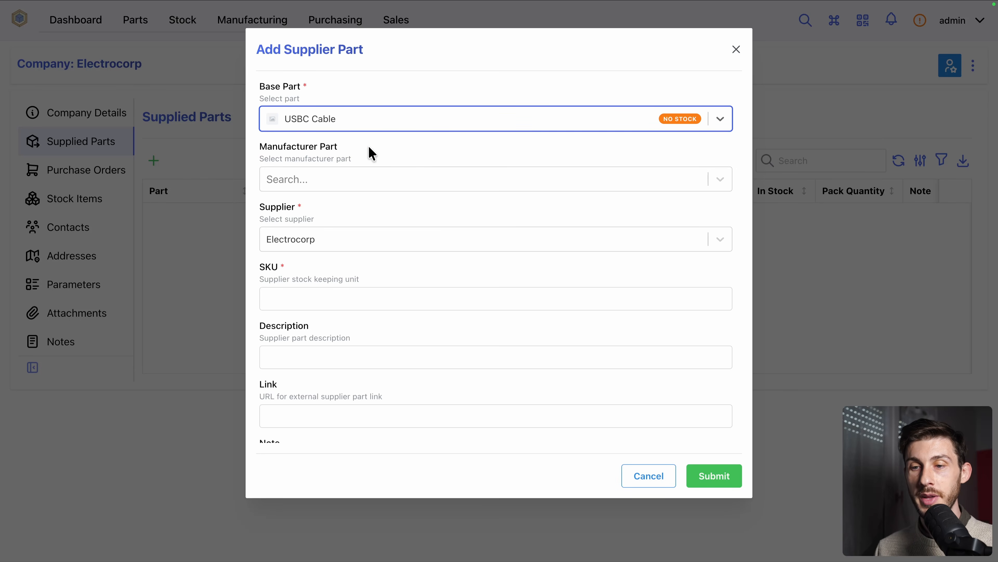
{"action": "left_click", "coordinate": [298, 179]}
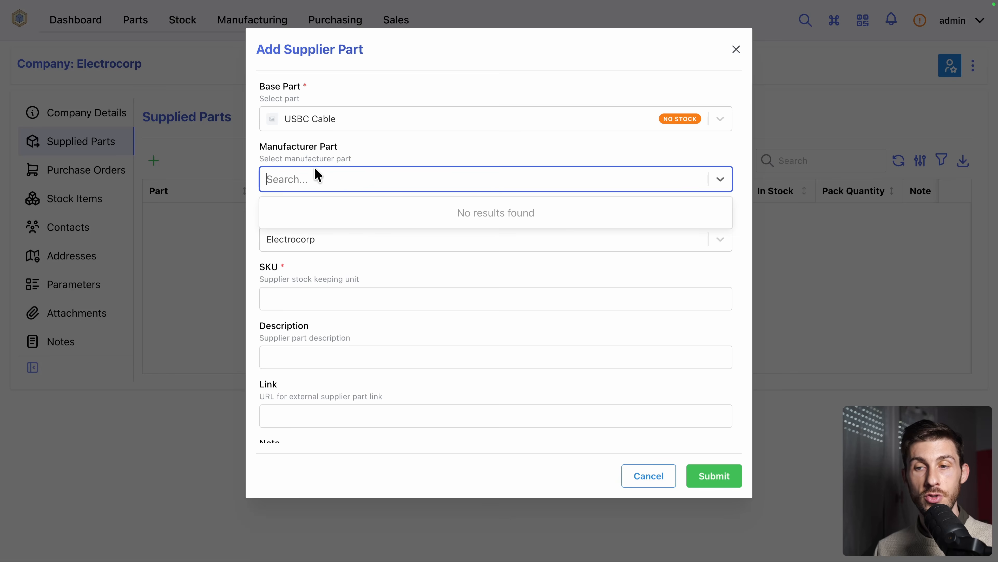
{"action": "left_click", "coordinate": [254, 162]}
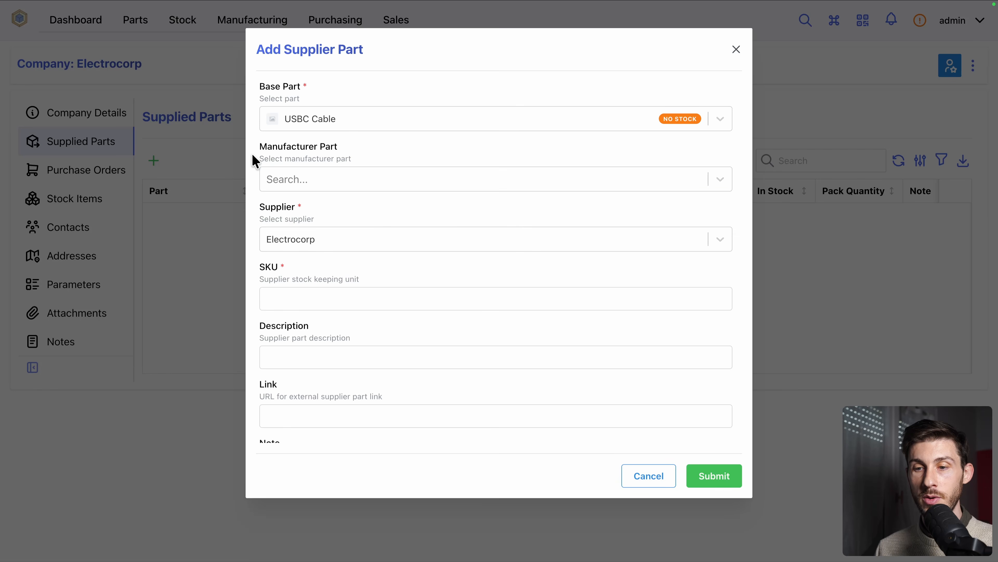
{"action": "left_click", "coordinate": [395, 303]}
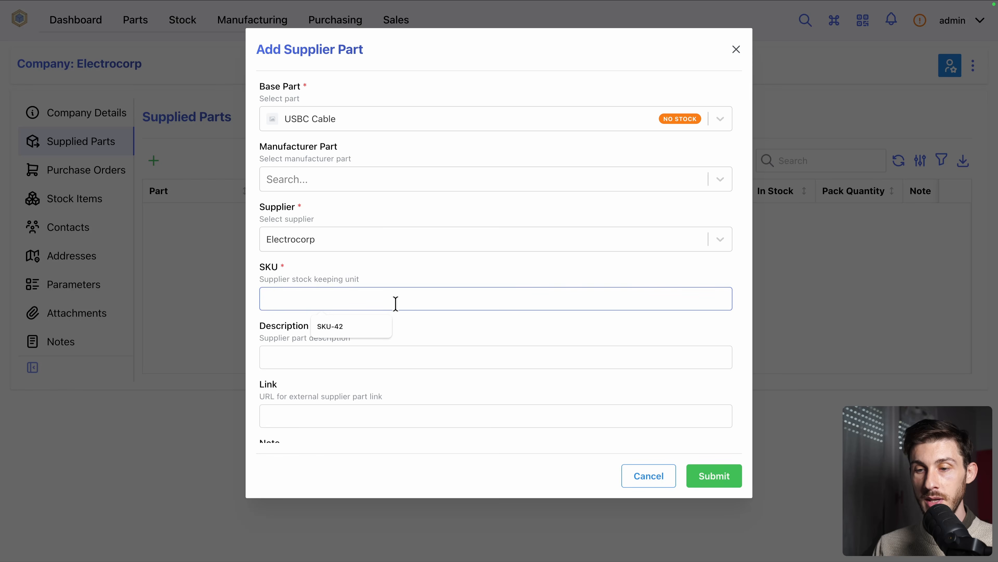
{"action": "type", "text": "SKU-USBC"}
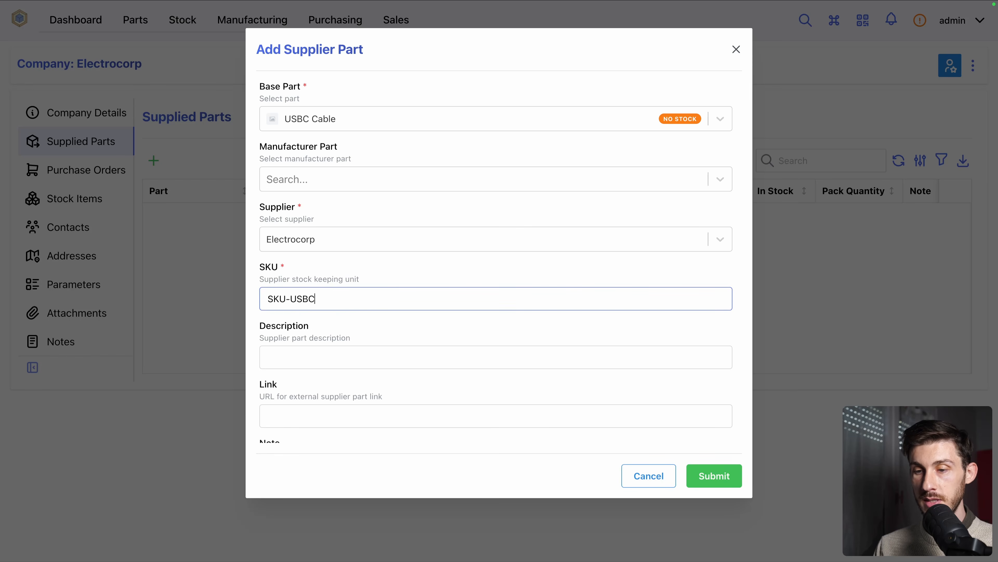
{"action": "left_click", "coordinate": [715, 477]}
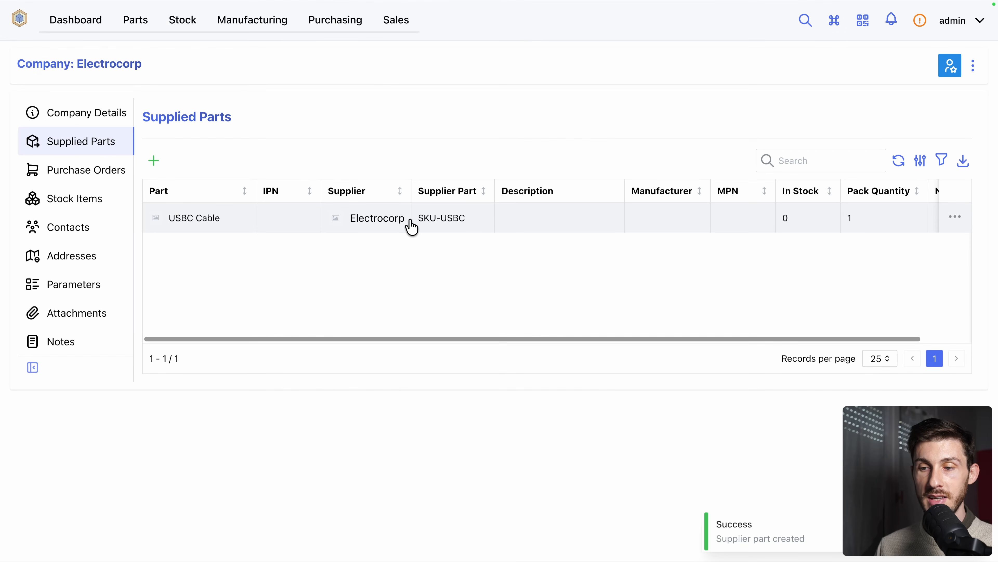
Open the barcode scanner to examine its input options, and close it without scanning anything
{"action": "left_click", "coordinate": [862, 21]}
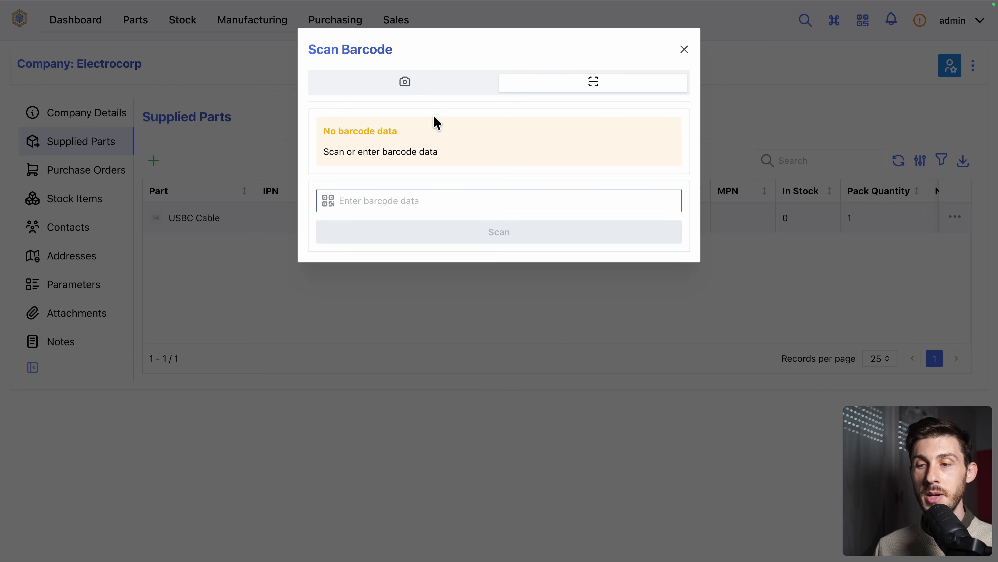
{"action": "left_click", "coordinate": [684, 49]}
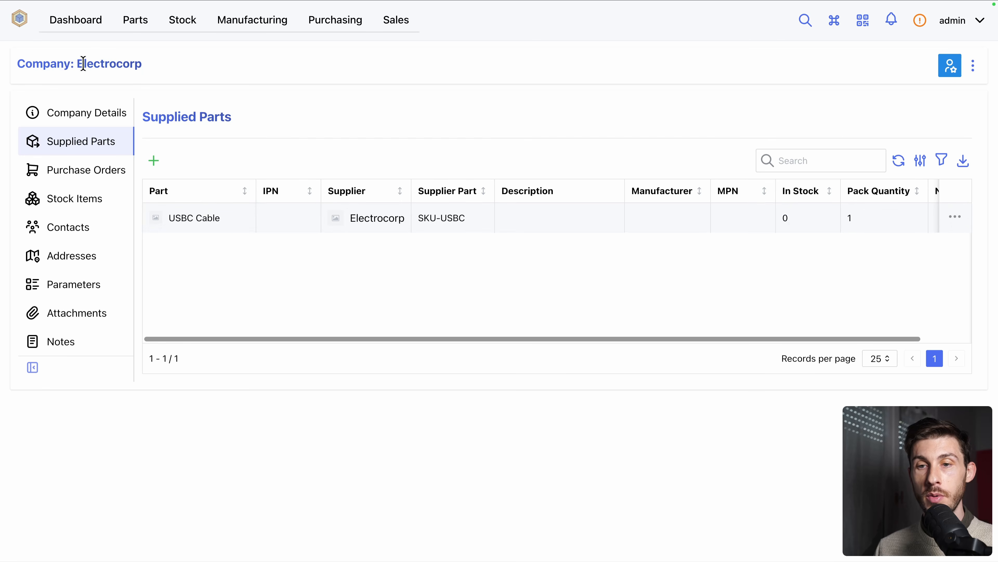
Open the USBC Cable part from the parts list and review its linked suppliers and manufacturers
{"action": "left_click", "coordinate": [129, 23]}
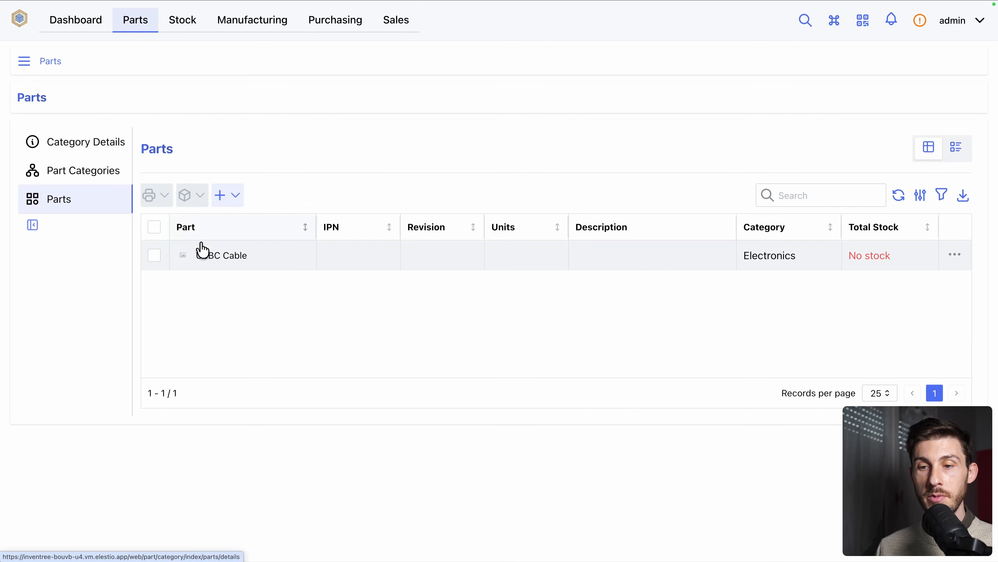
{"action": "left_click", "coordinate": [209, 256]}
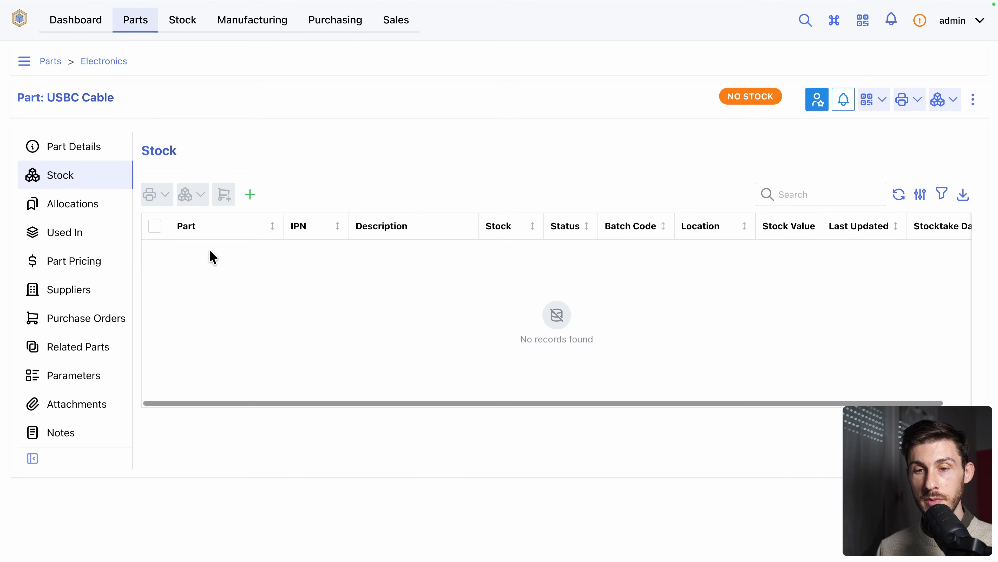
{"action": "left_click", "coordinate": [98, 290]}
{"action": "scroll", "coordinate": [312, 212], "scroll_direction": "down", "scroll_amount": 1}
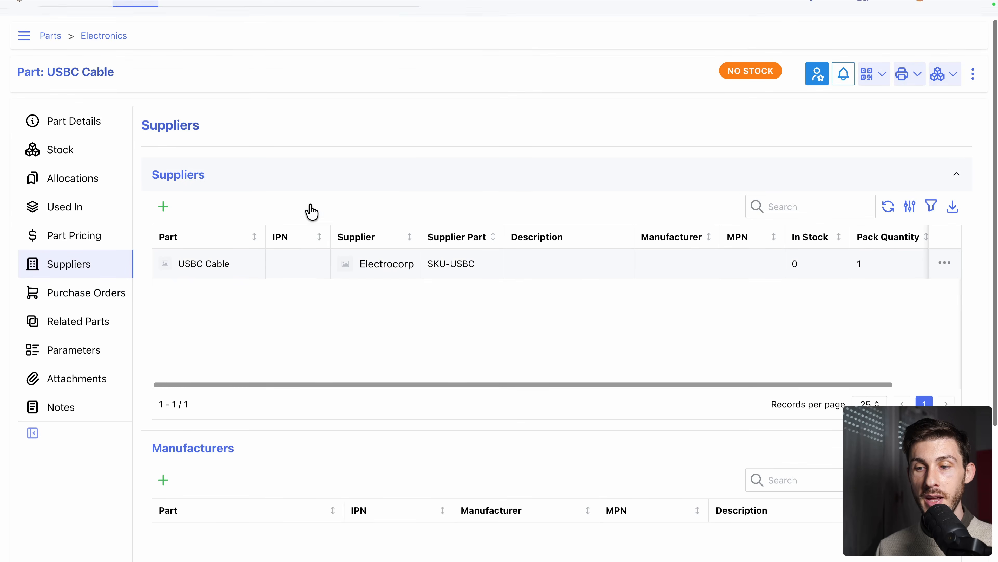
{"action": "scroll", "coordinate": [311, 212], "scroll_direction": "down", "scroll_amount": 1}
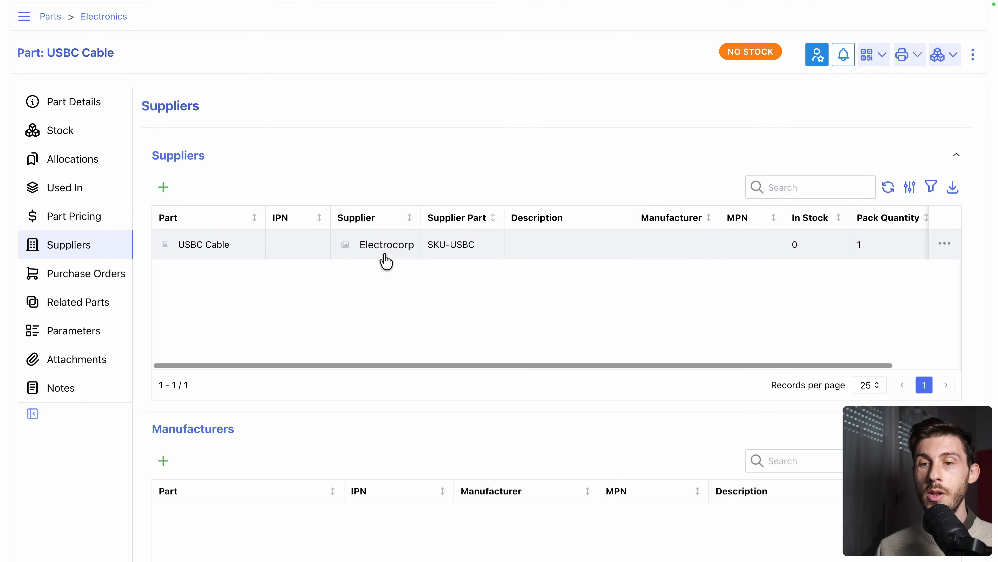
{"action": "scroll", "coordinate": [386, 261], "scroll_direction": "up", "scroll_amount": 2}
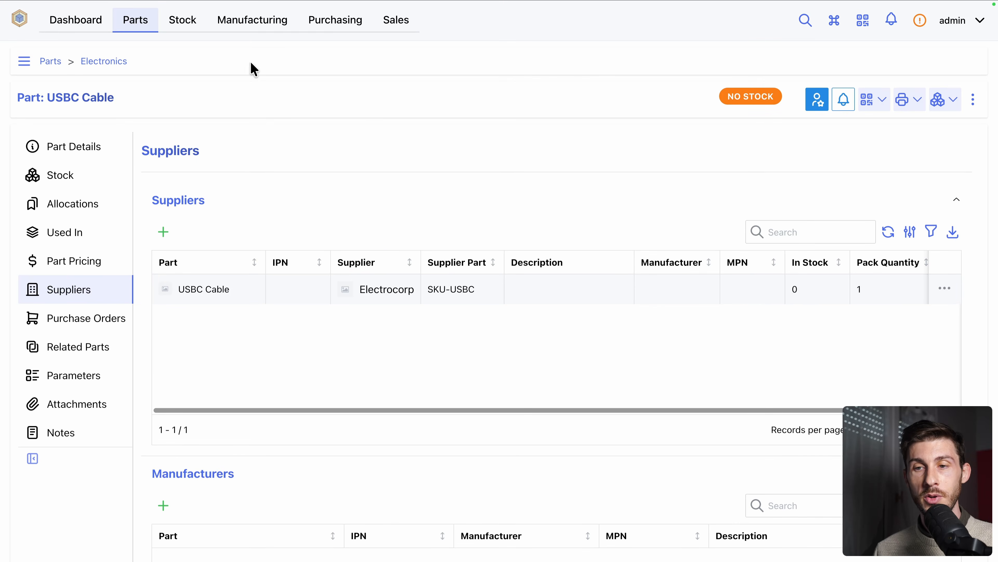
View the build orders, and create a stock location named Elestio A with no parent location
{"action": "left_click", "coordinate": [238, 28]}
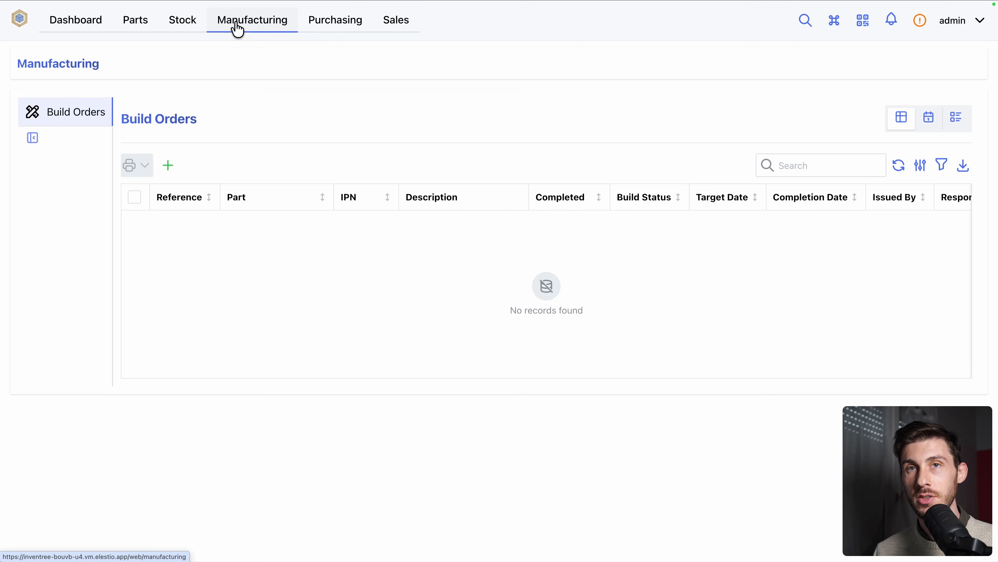
{"action": "left_click", "coordinate": [179, 28]}
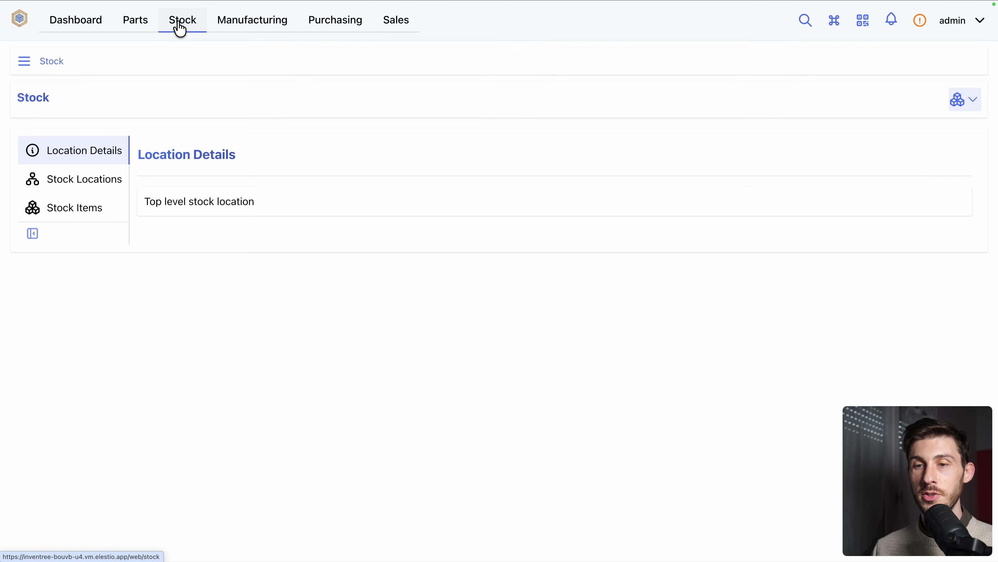
{"action": "left_click", "coordinate": [82, 181]}
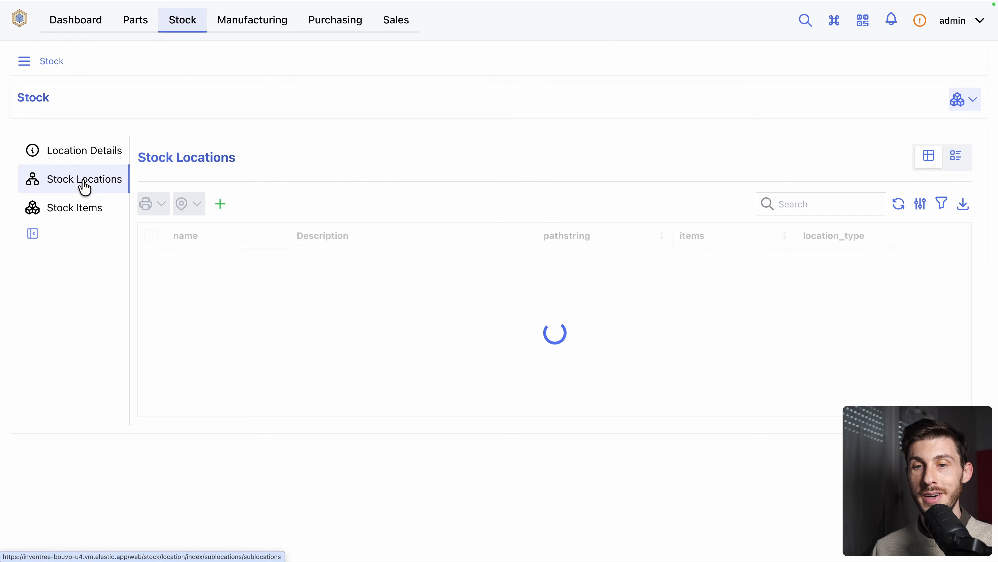
{"action": "left_click", "coordinate": [220, 204]}
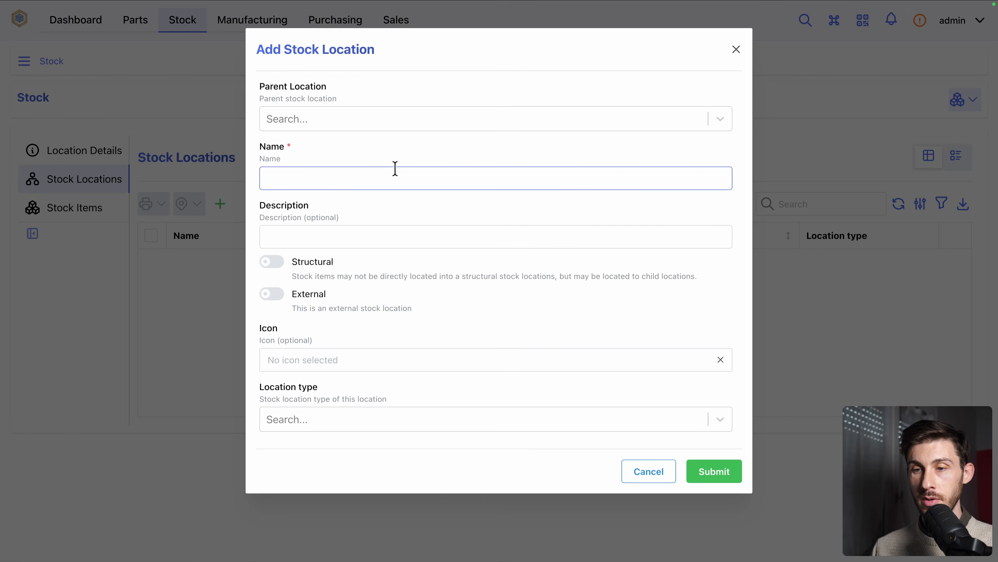
{"action": "type", "text": "Elestio A"}
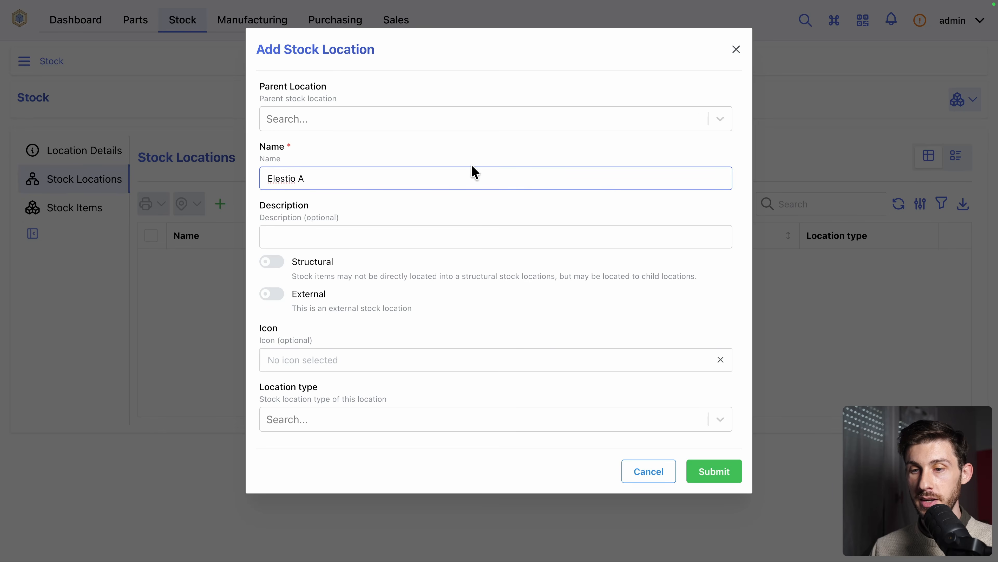
{"action": "left_click", "coordinate": [400, 121]}
{"action": "left_click", "coordinate": [394, 85]}
{"action": "left_click", "coordinate": [715, 471]}
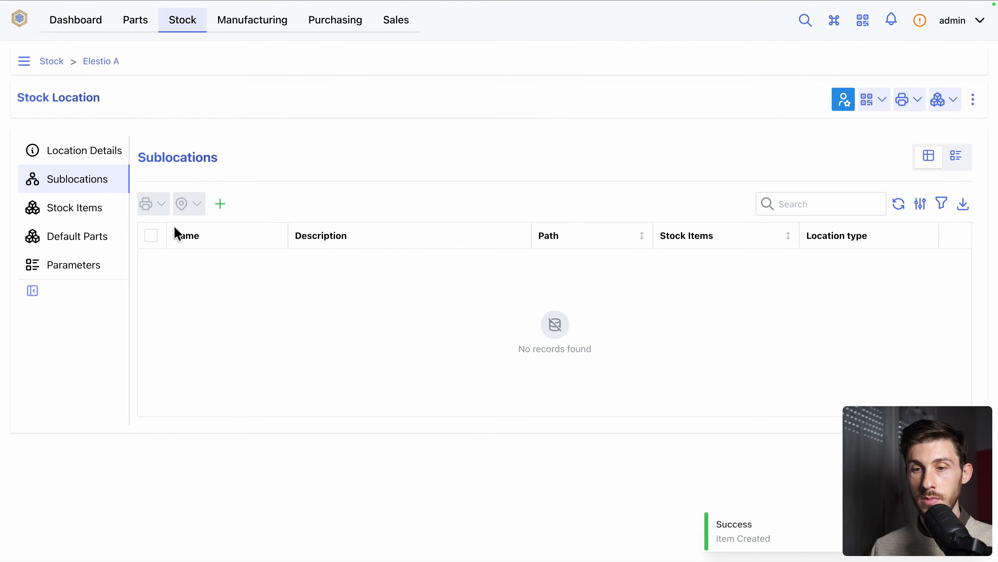
Create a second top-level stock location named Elestio B and return to the list of stock locations
{"action": "left_click", "coordinate": [52, 64]}
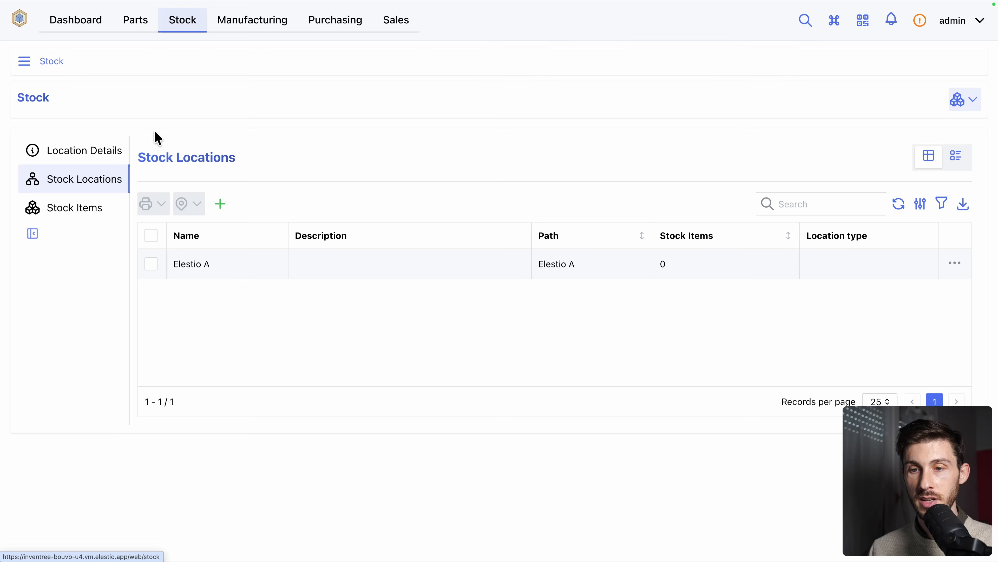
{"action": "left_click", "coordinate": [221, 204]}
{"action": "type", "text": "Elestio B"}
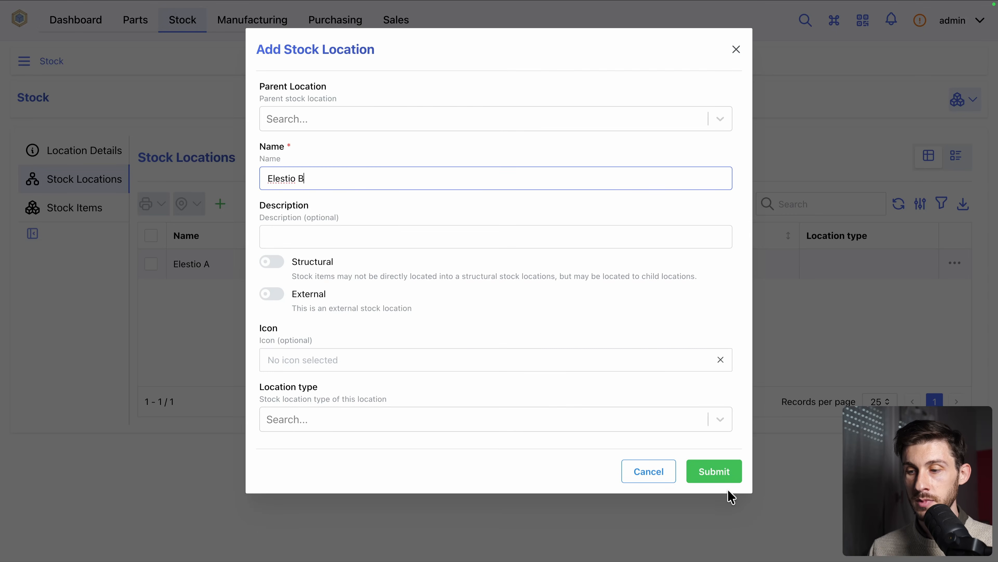
{"action": "left_click", "coordinate": [713, 474]}
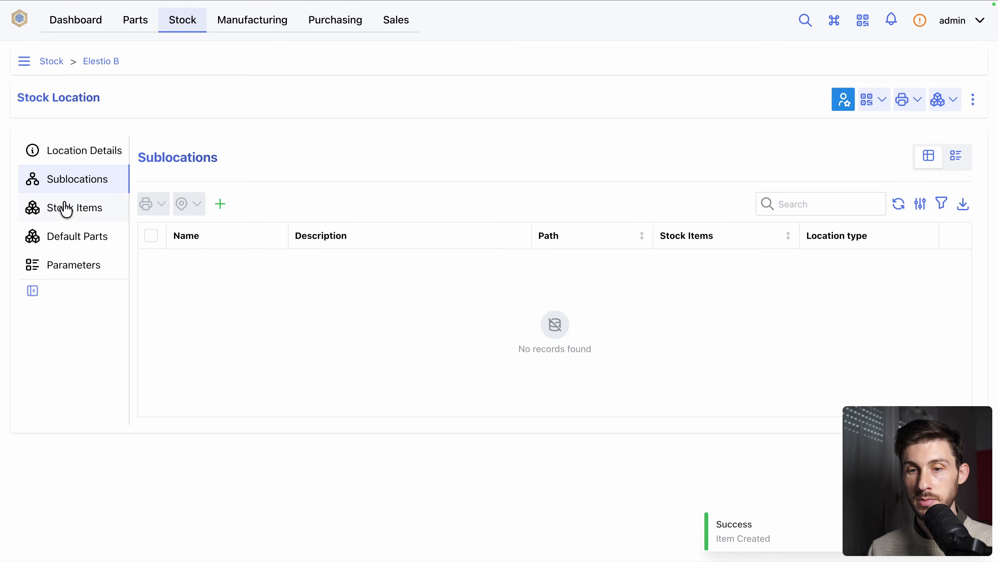
{"action": "left_click", "coordinate": [48, 67]}
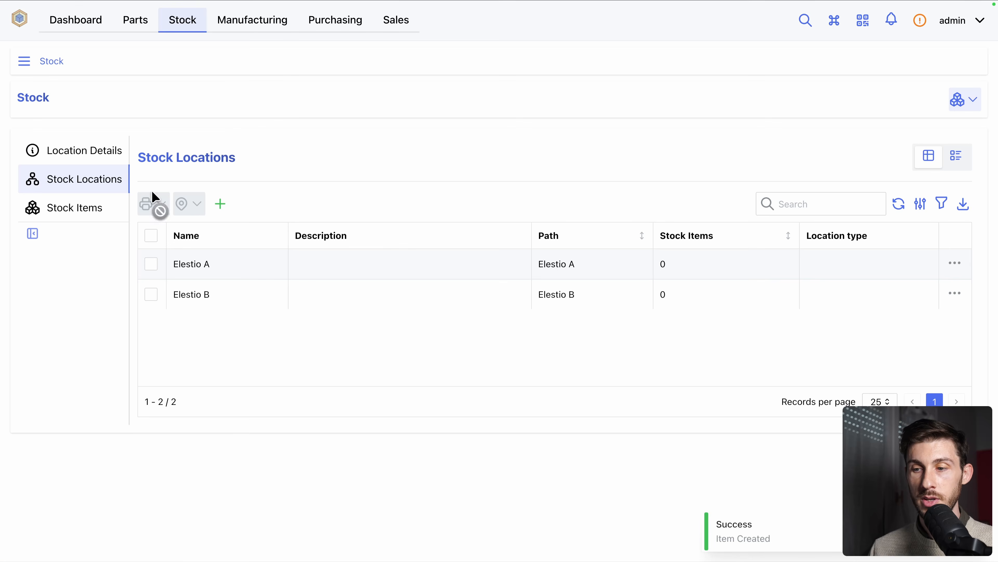
Start a new stock item for the USBC Cable part with Electrocorp's SKU-USBC as its supplier part
{"action": "left_click", "coordinate": [129, 31]}
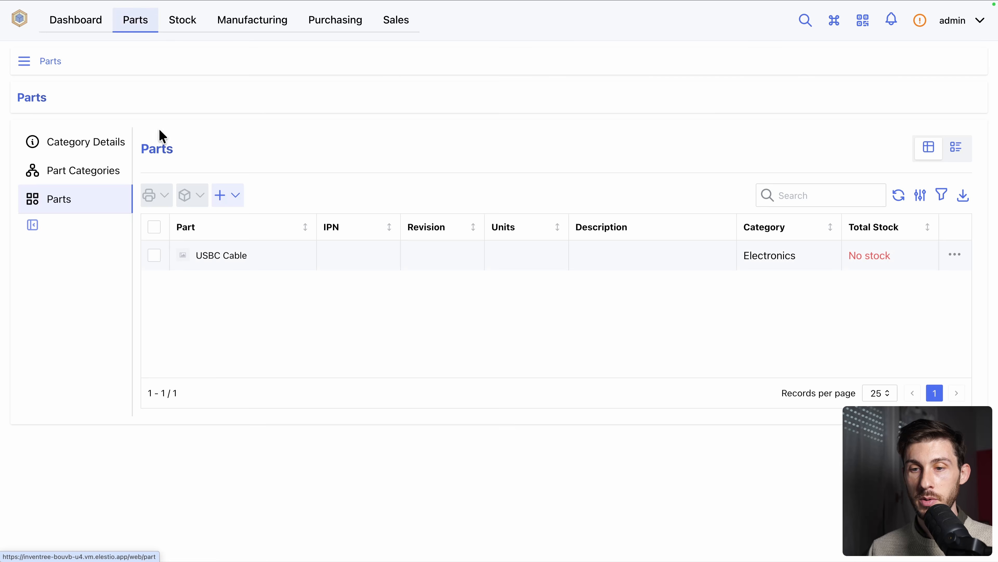
{"action": "left_click", "coordinate": [220, 258]}
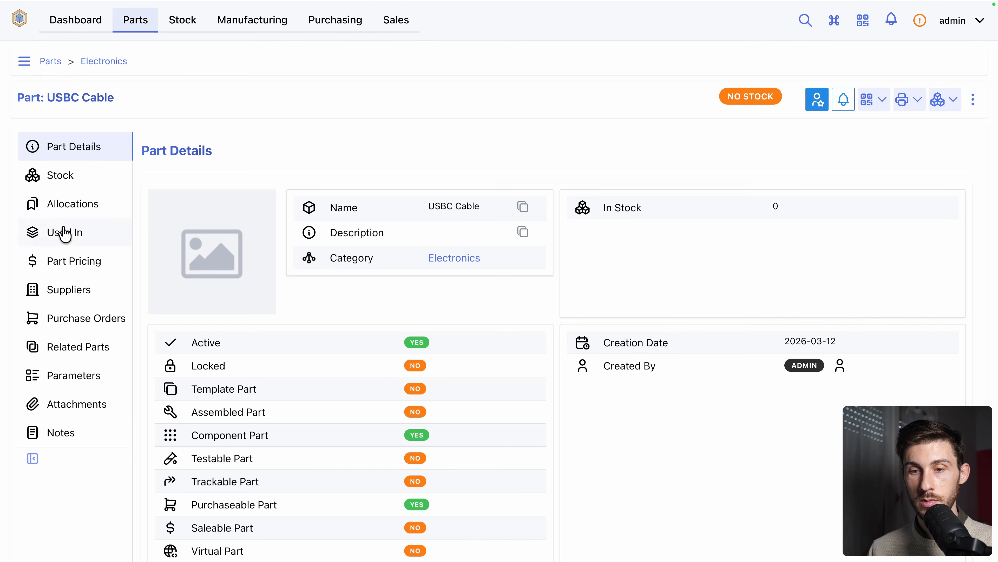
{"action": "left_click", "coordinate": [55, 182]}
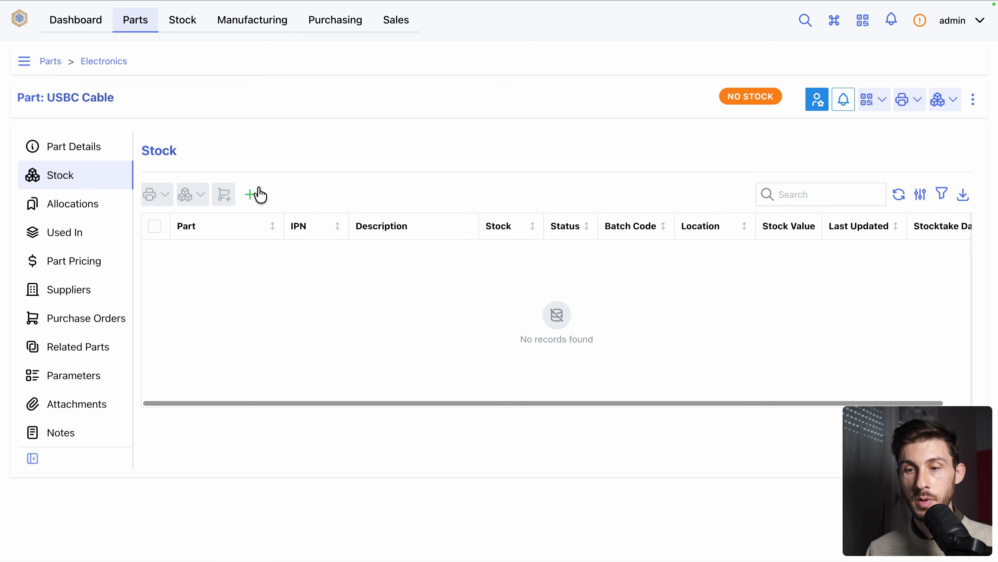
{"action": "left_click", "coordinate": [251, 195]}
{"action": "left_click", "coordinate": [311, 180]}
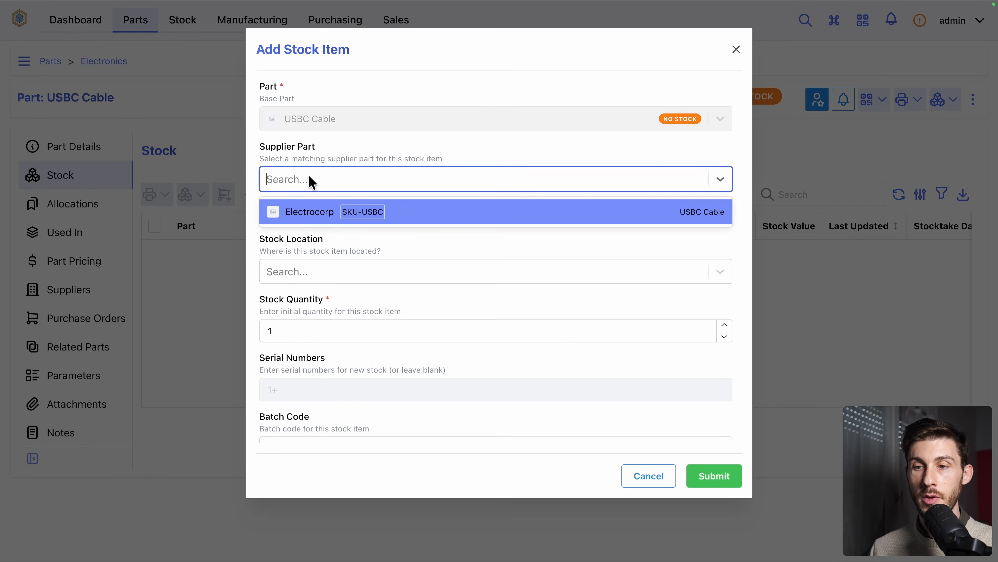
{"action": "left_click", "coordinate": [294, 219]}
Set the stock item's location to Elestio B and its quantity to 10, and submit it with the remaining defaults
{"action": "left_click", "coordinate": [397, 272]}
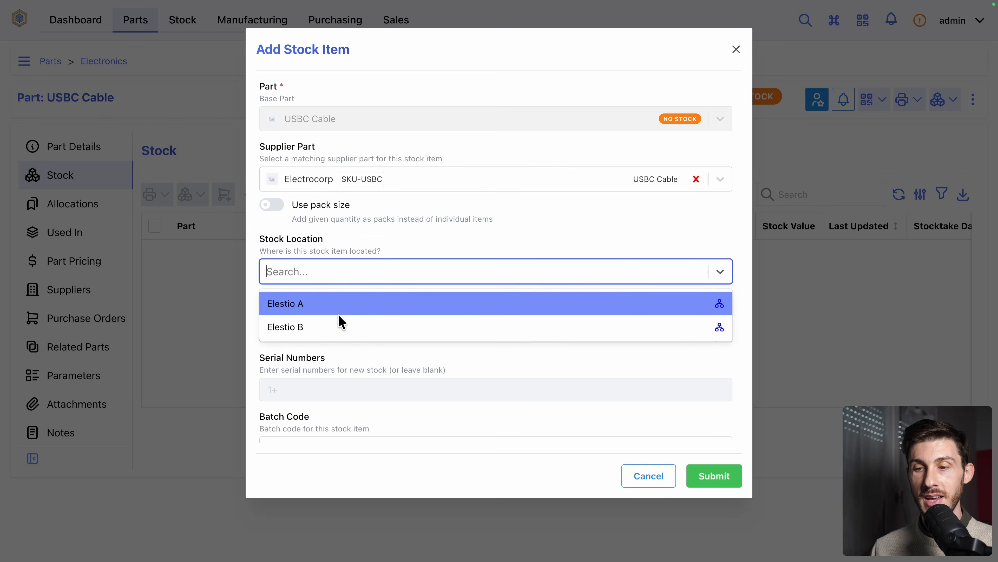
{"action": "left_click", "coordinate": [336, 325]}
{"action": "scroll", "coordinate": [383, 309], "scroll_direction": "down", "scroll_amount": 5}
{"action": "left_click", "coordinate": [309, 201]}
{"action": "type", "text": "0"}
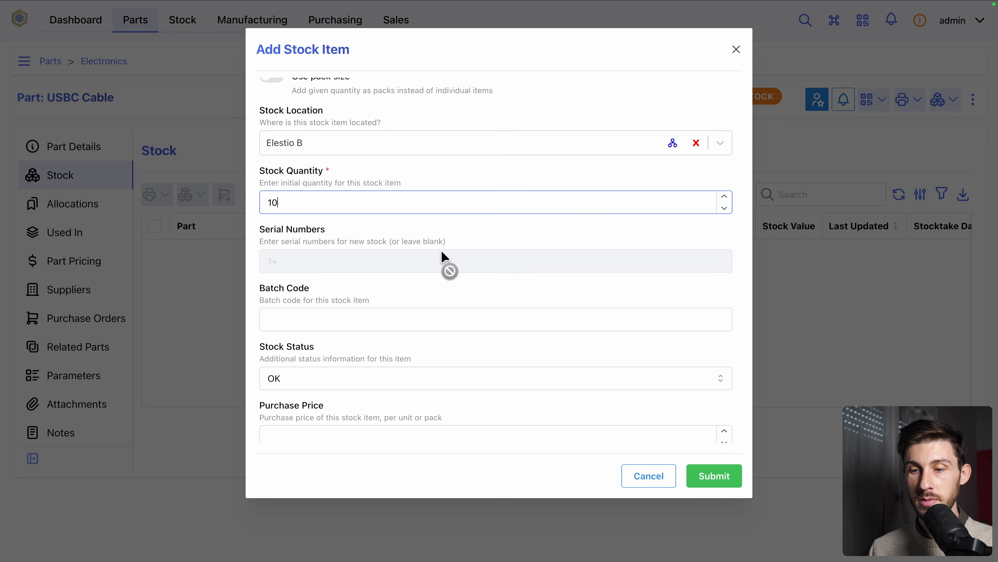
{"action": "scroll", "coordinate": [452, 261], "scroll_direction": "down", "scroll_amount": 3}
{"action": "scroll", "coordinate": [462, 248], "scroll_direction": "down", "scroll_amount": 5}
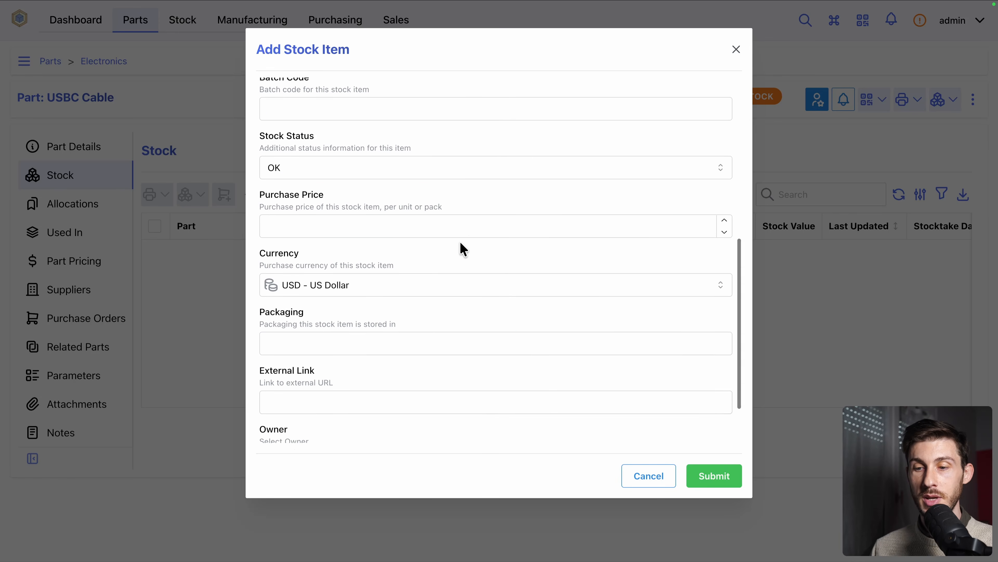
{"action": "left_click", "coordinate": [703, 474]}
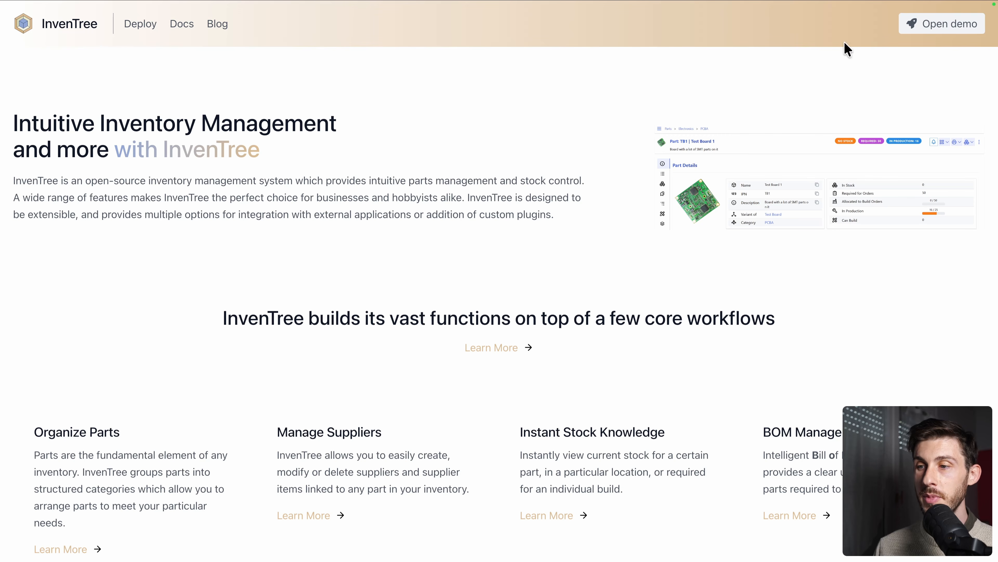
Open the online demo from the InvenTree website and log in with the provided allaccess account
{"action": "left_click", "coordinate": [921, 35]}
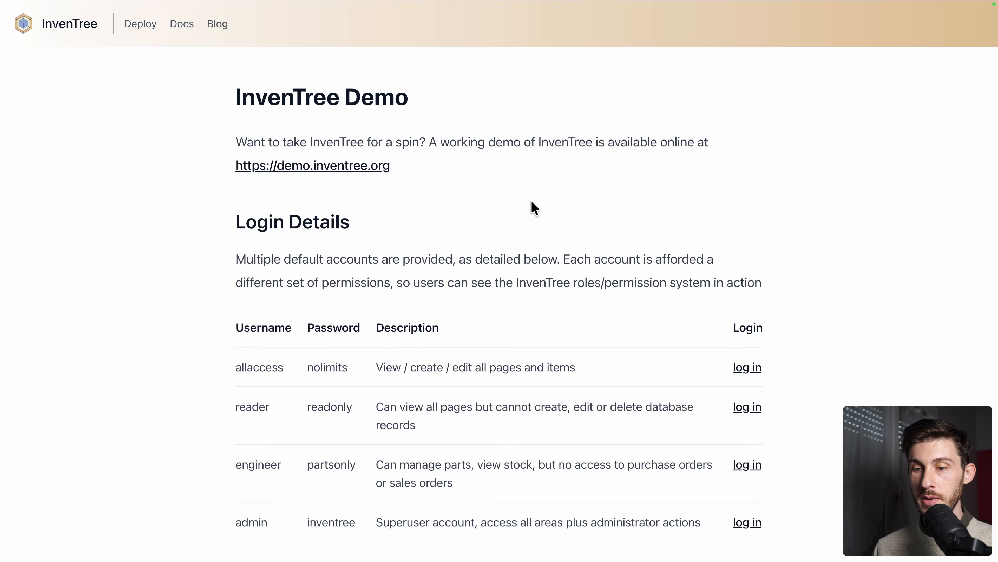
{"action": "scroll", "coordinate": [925, 284], "scroll_direction": "down", "scroll_amount": 5}
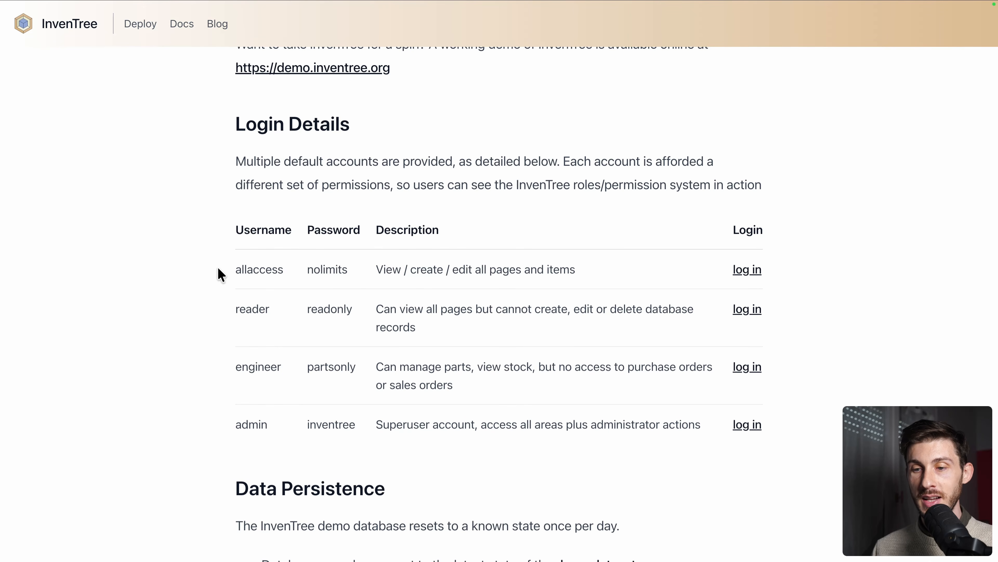
{"action": "double_click", "coordinate": [332, 270]}
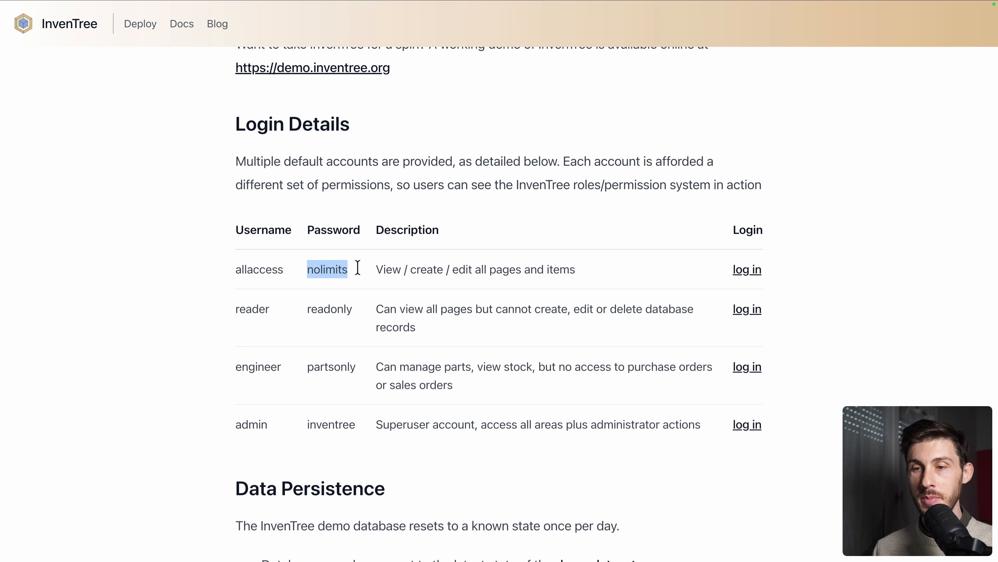
{"action": "left_click", "coordinate": [746, 270]}
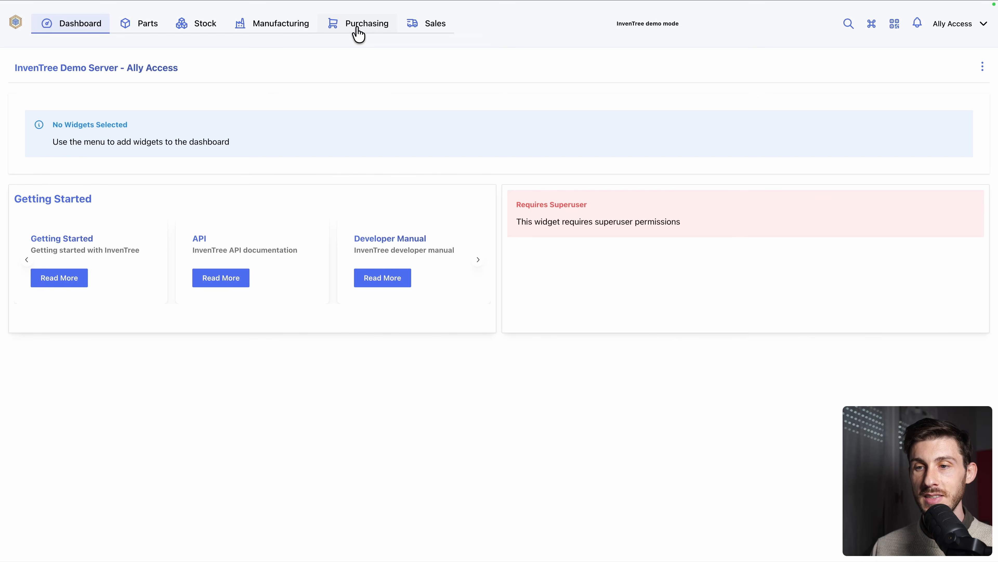
Review the demo's sales orders, pending shipments and return orders
{"action": "left_click", "coordinate": [422, 26]}
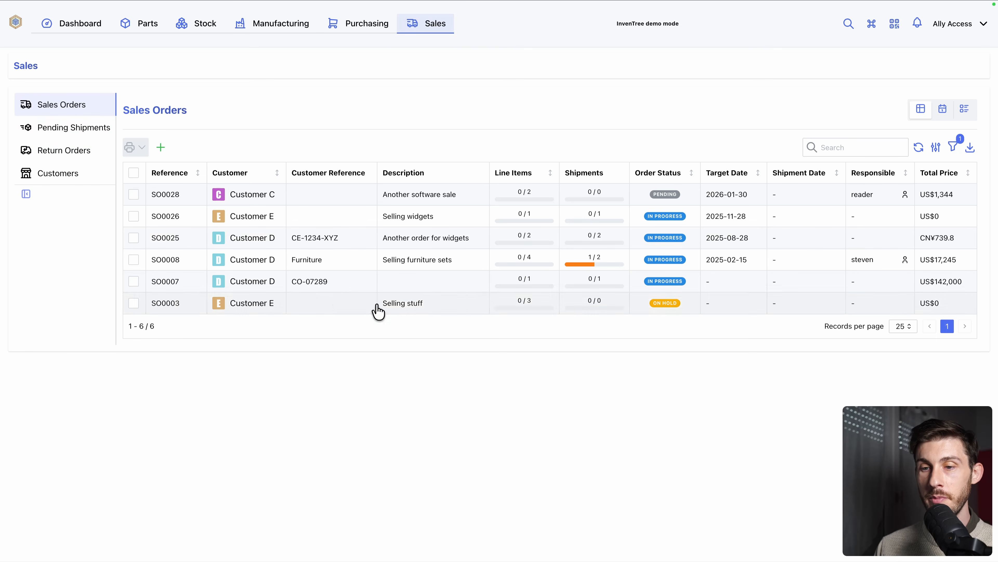
{"action": "left_click", "coordinate": [63, 130]}
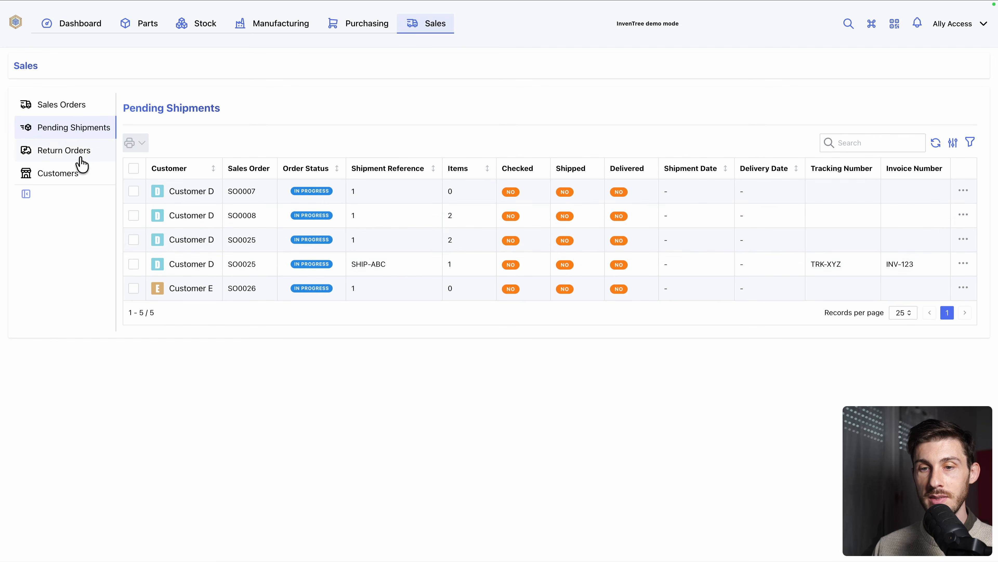
{"action": "left_click", "coordinate": [66, 154]}
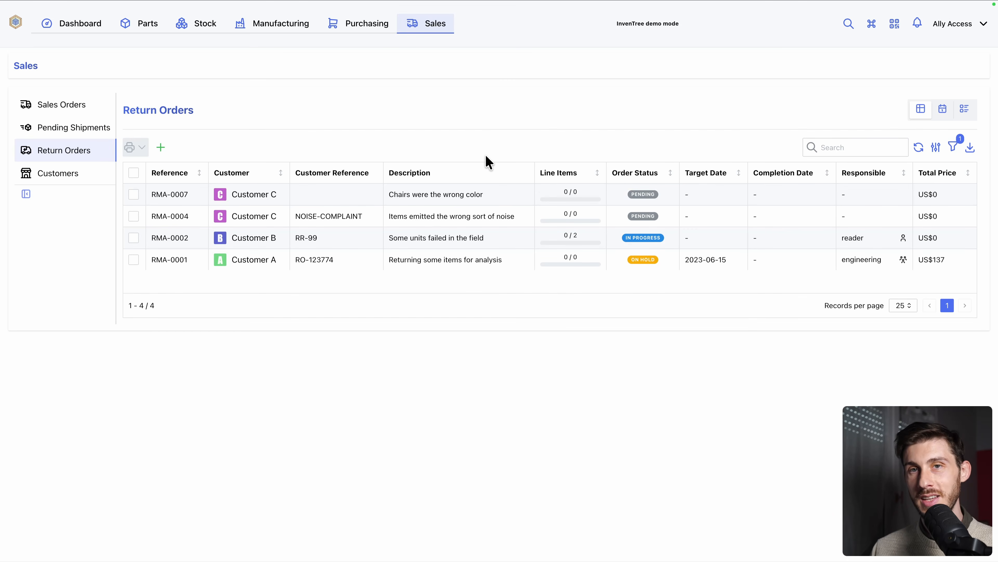
Return to the dashboard and browse the widgets available to add, closing the list without adding any
{"action": "left_click", "coordinate": [74, 30]}
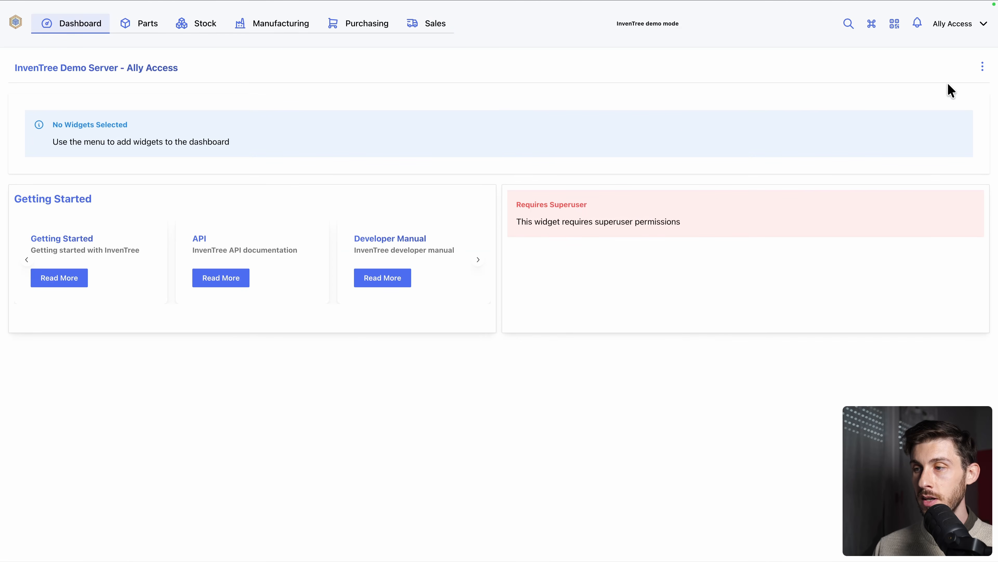
{"action": "left_click", "coordinate": [982, 68]}
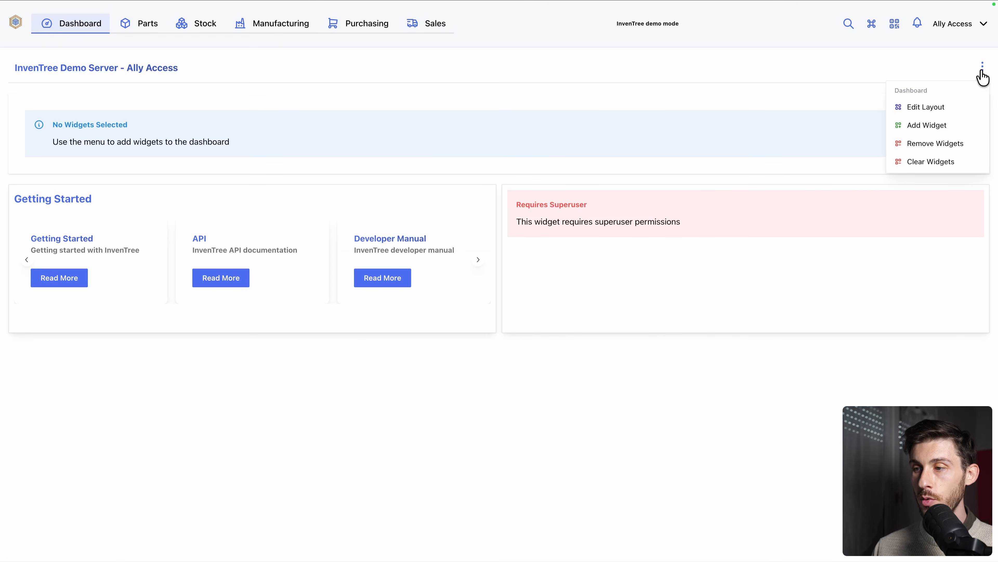
{"action": "left_click", "coordinate": [928, 126]}
{"action": "scroll", "coordinate": [654, 218], "scroll_direction": "down", "scroll_amount": 5}
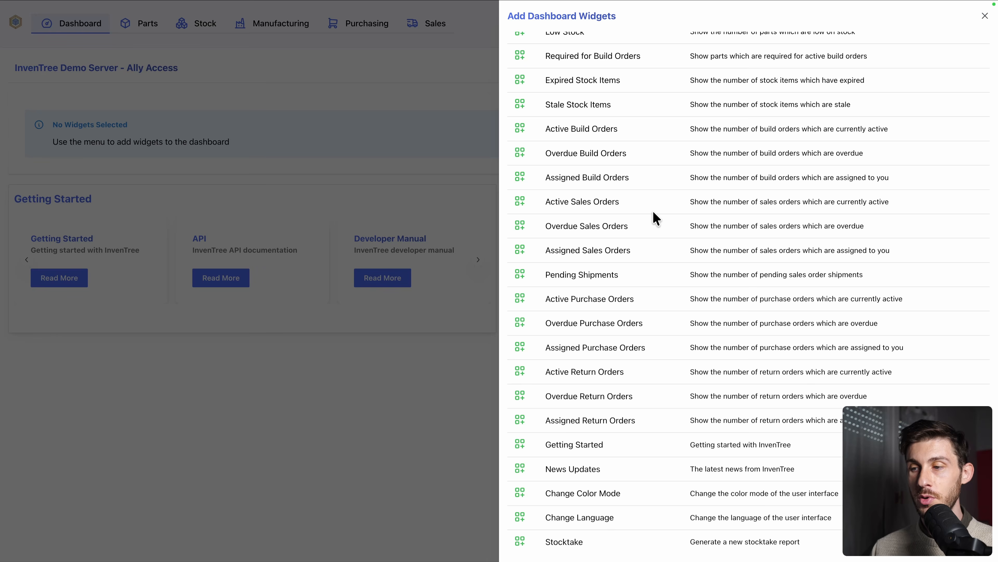
{"action": "left_click", "coordinate": [399, 148]}
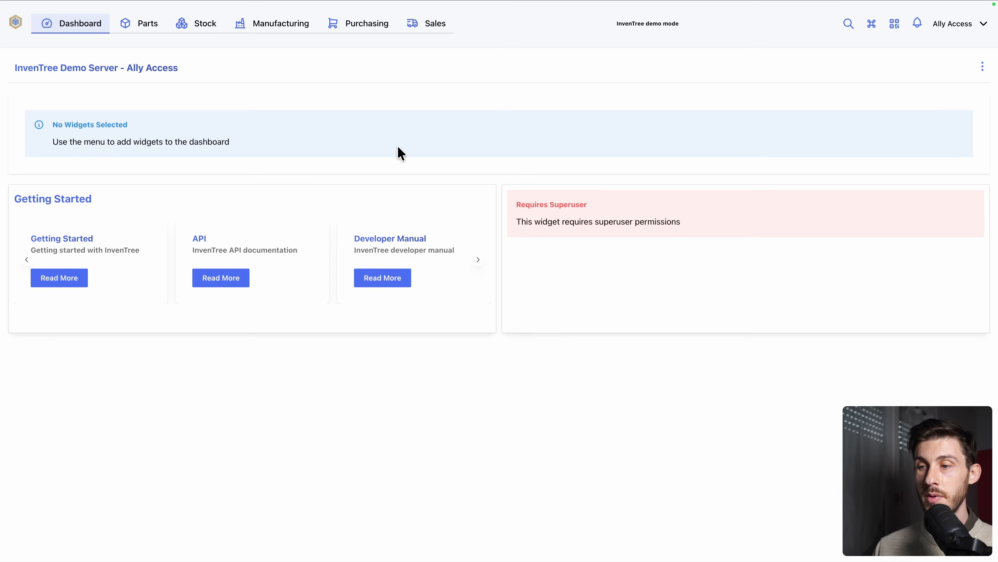
Put the dashboard into layout editing and resize the Getting Started widget and its neighbour by their adjoining corners
{"action": "left_click", "coordinate": [983, 68]}
{"action": "left_click", "coordinate": [931, 104]}
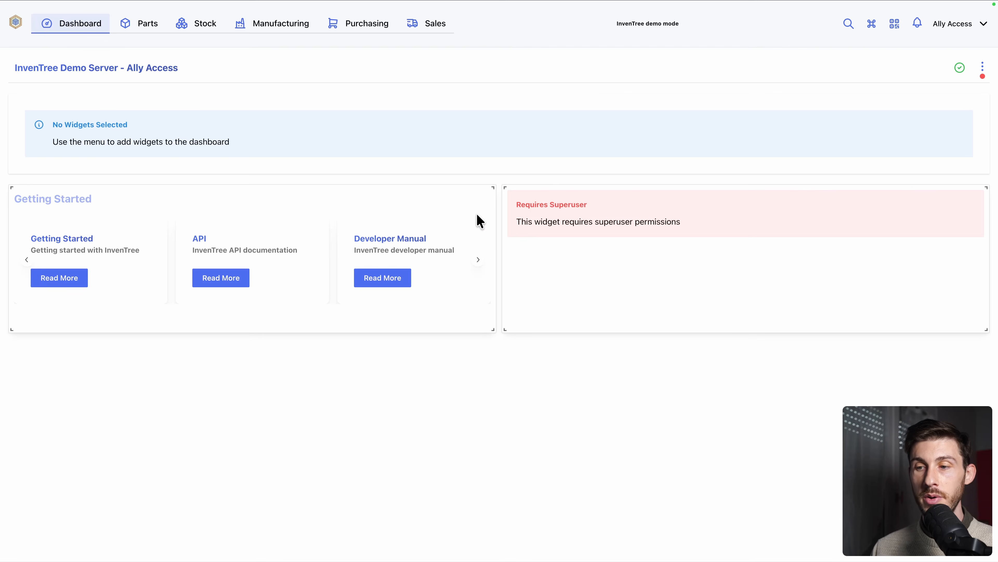
{"action": "left_click_drag", "start_coordinate": [504, 184], "coordinate": [662, 251]}
{"action": "left_click_drag", "start_coordinate": [492, 186], "coordinate": [572, 184]}
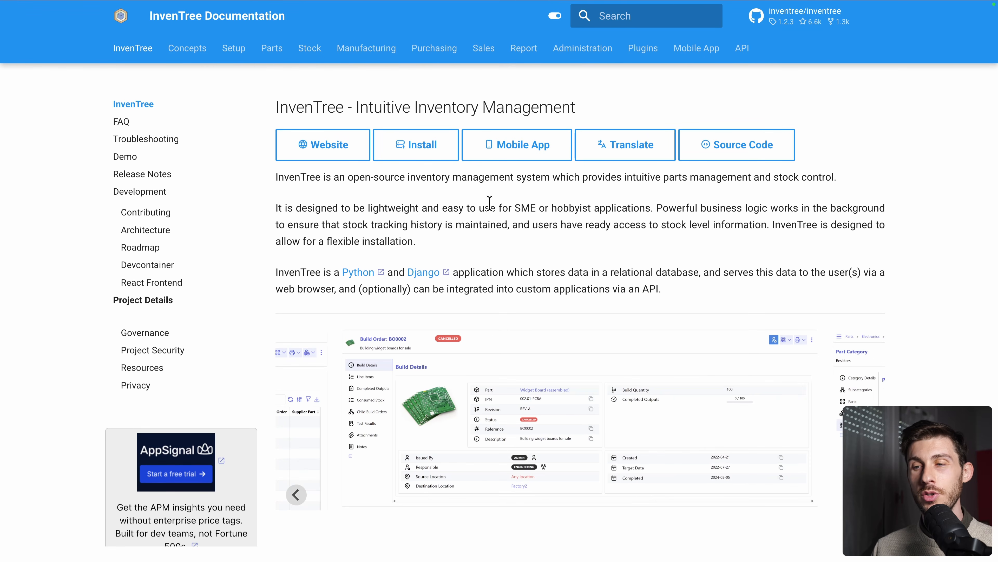
Switch to the InvenTree documentation and read through its introduction page
{"action": "scroll", "coordinate": [490, 203], "scroll_direction": "down", "scroll_amount": 4}
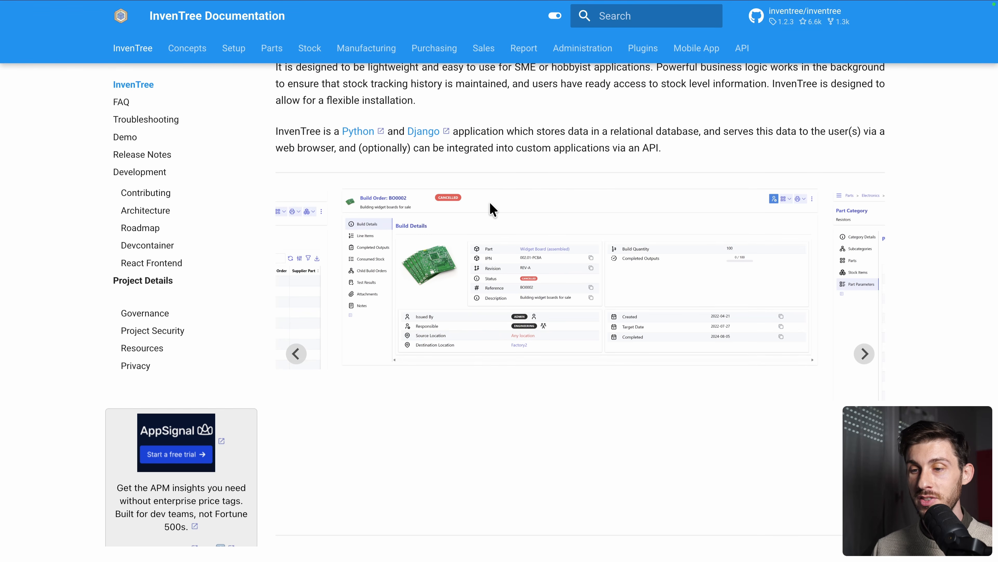